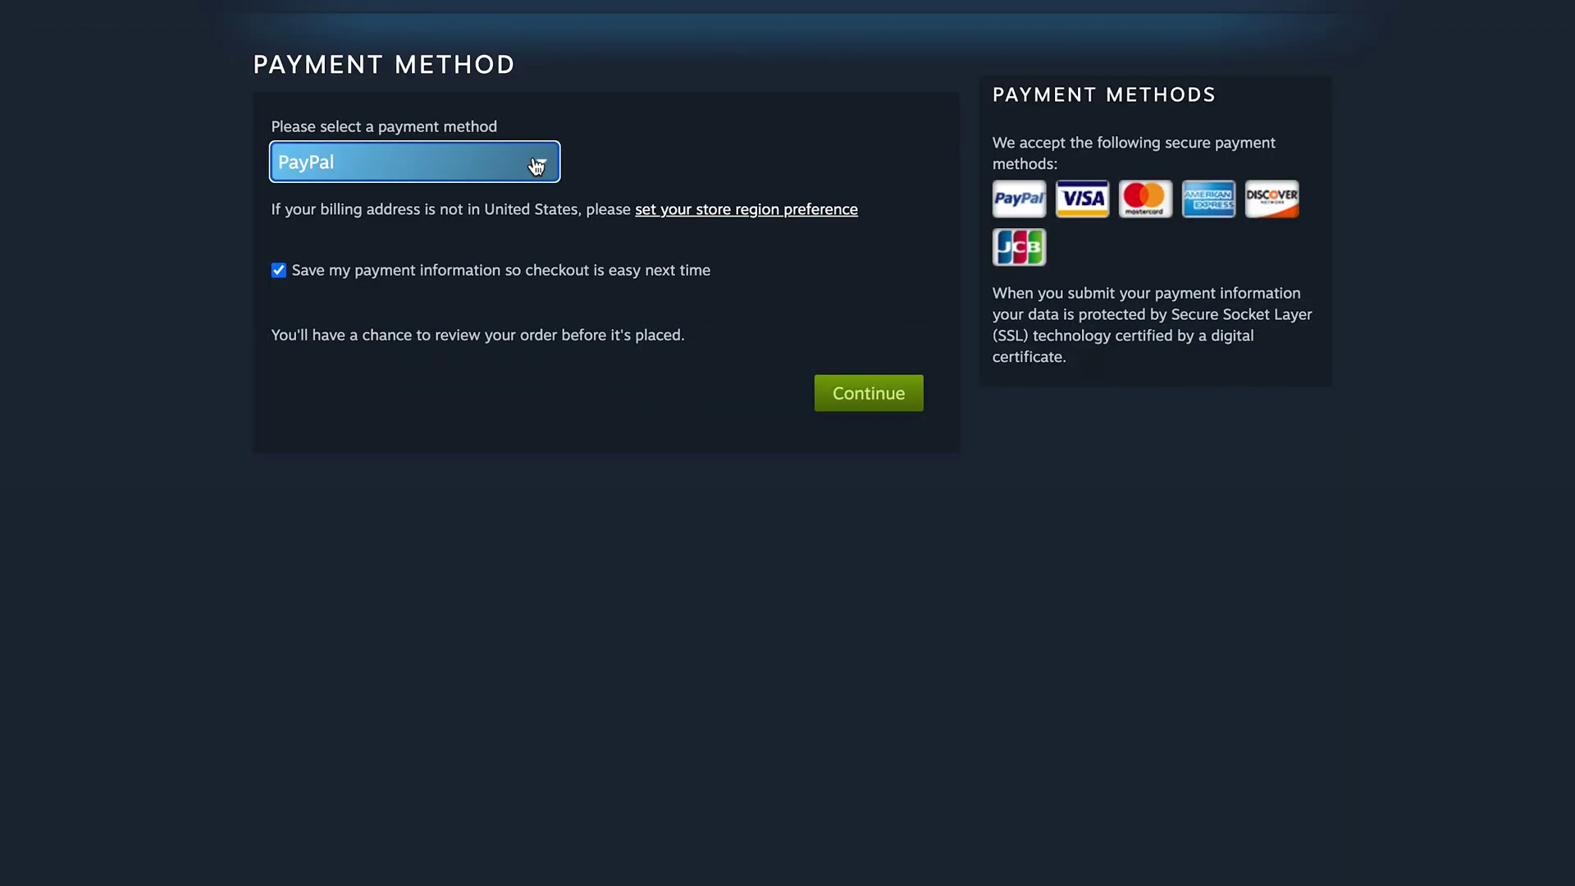
Step: Choose Visa as the payment method, then finish the NordVPN installer and launch the app
left_click(535, 163)
left_click(519, 227)
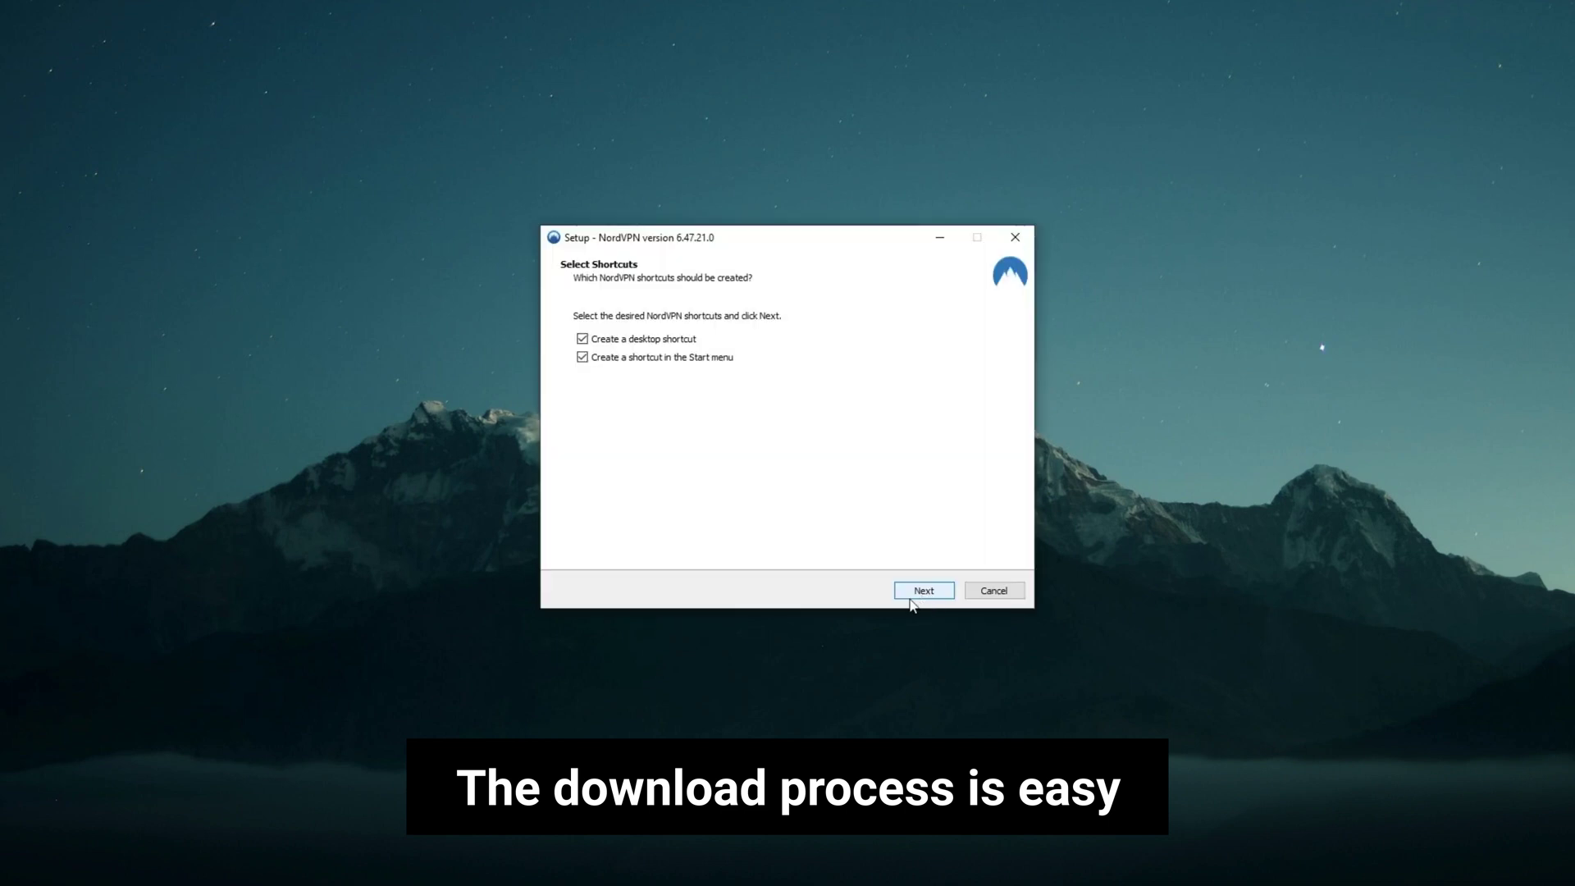
left_click(923, 591)
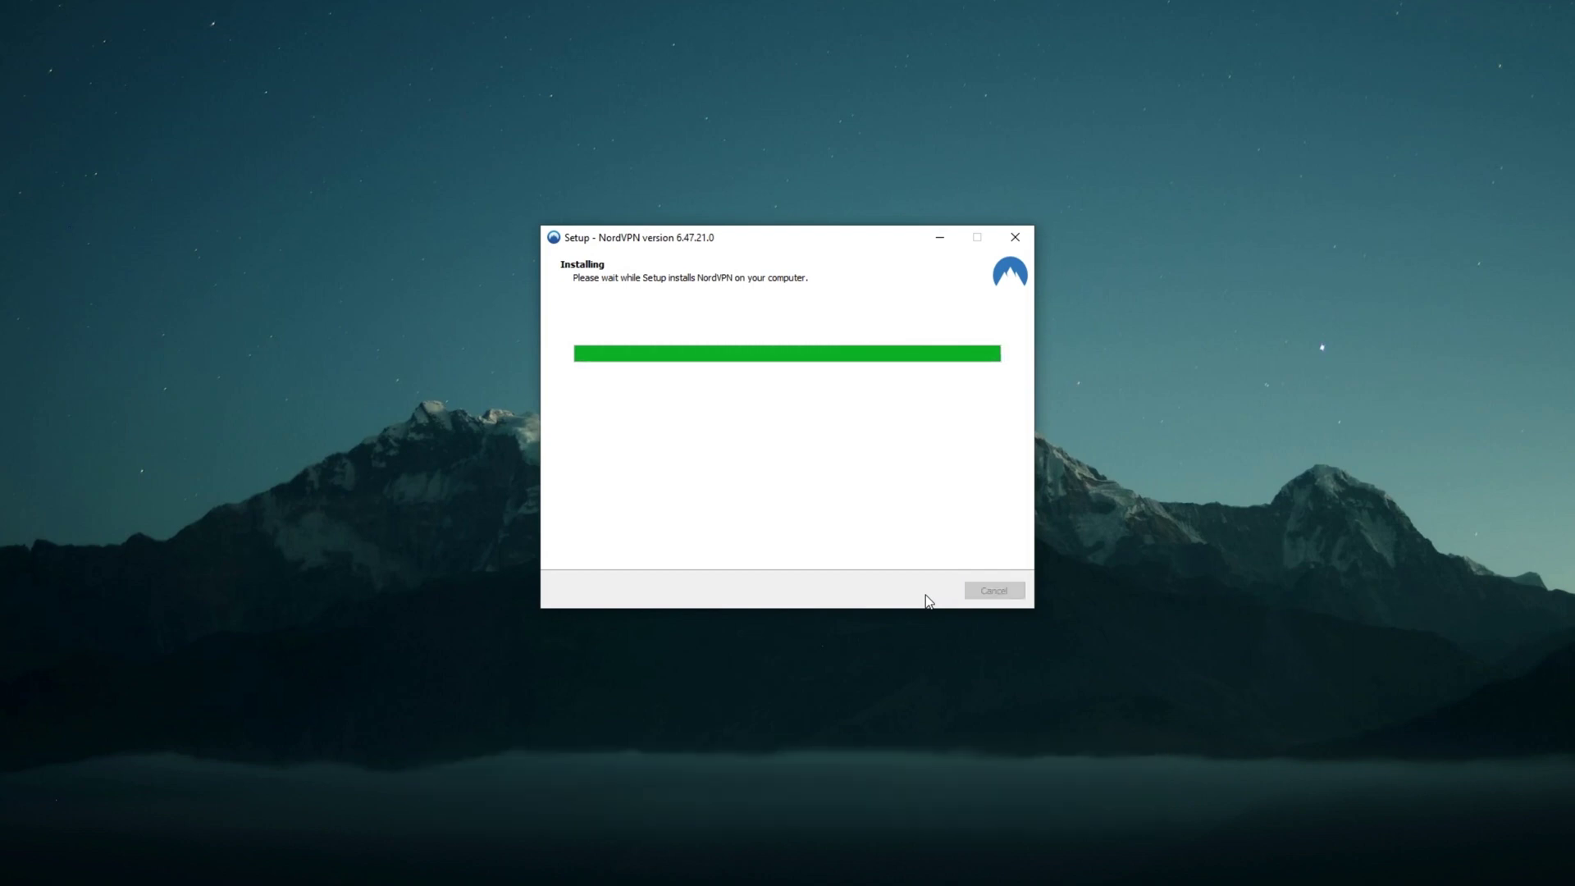
left_click(925, 592)
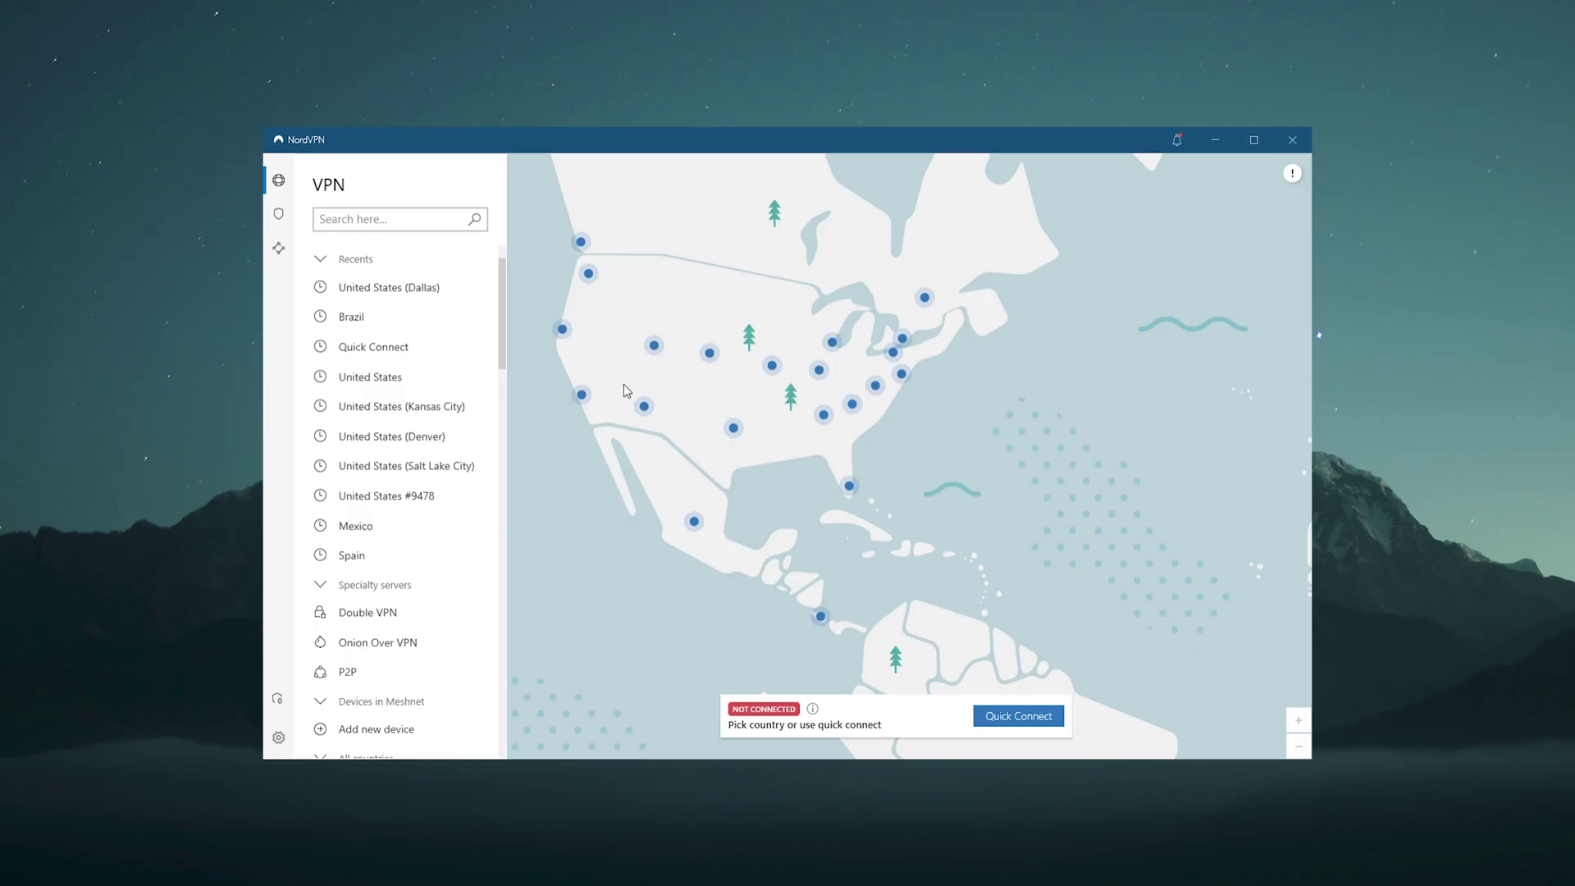
Step: Connect NordVPN to the Los Angeles, United States server from the map
left_click(583, 397)
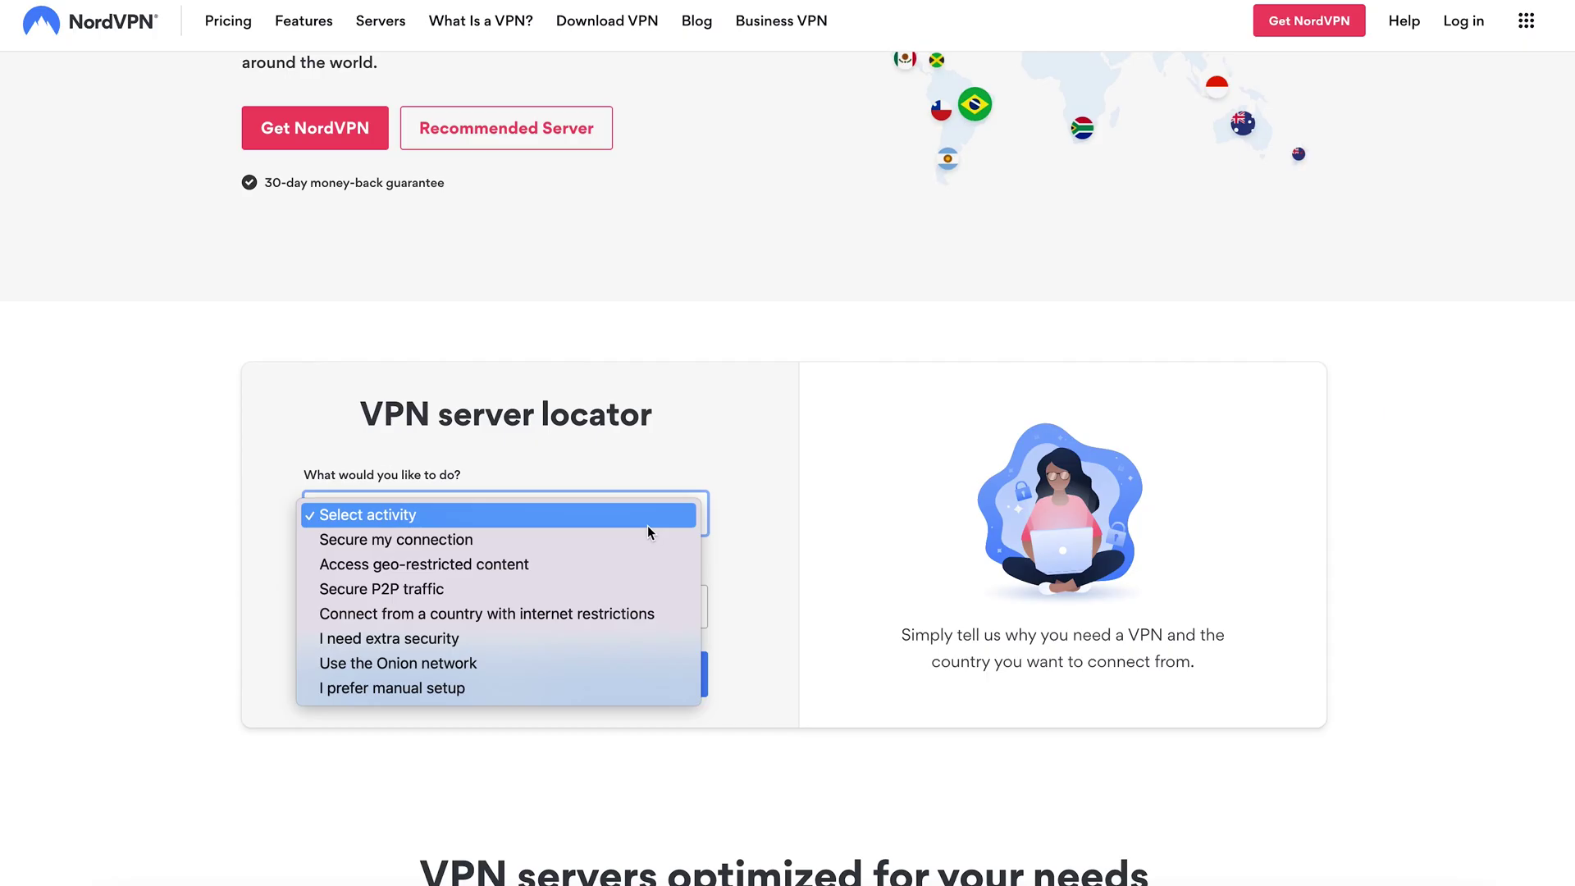
Step: Search the server locator for 'Access geo-restricted content' with United States as the country
left_click(649, 570)
left_click(669, 604)
scroll(587, 868, "down", 15)
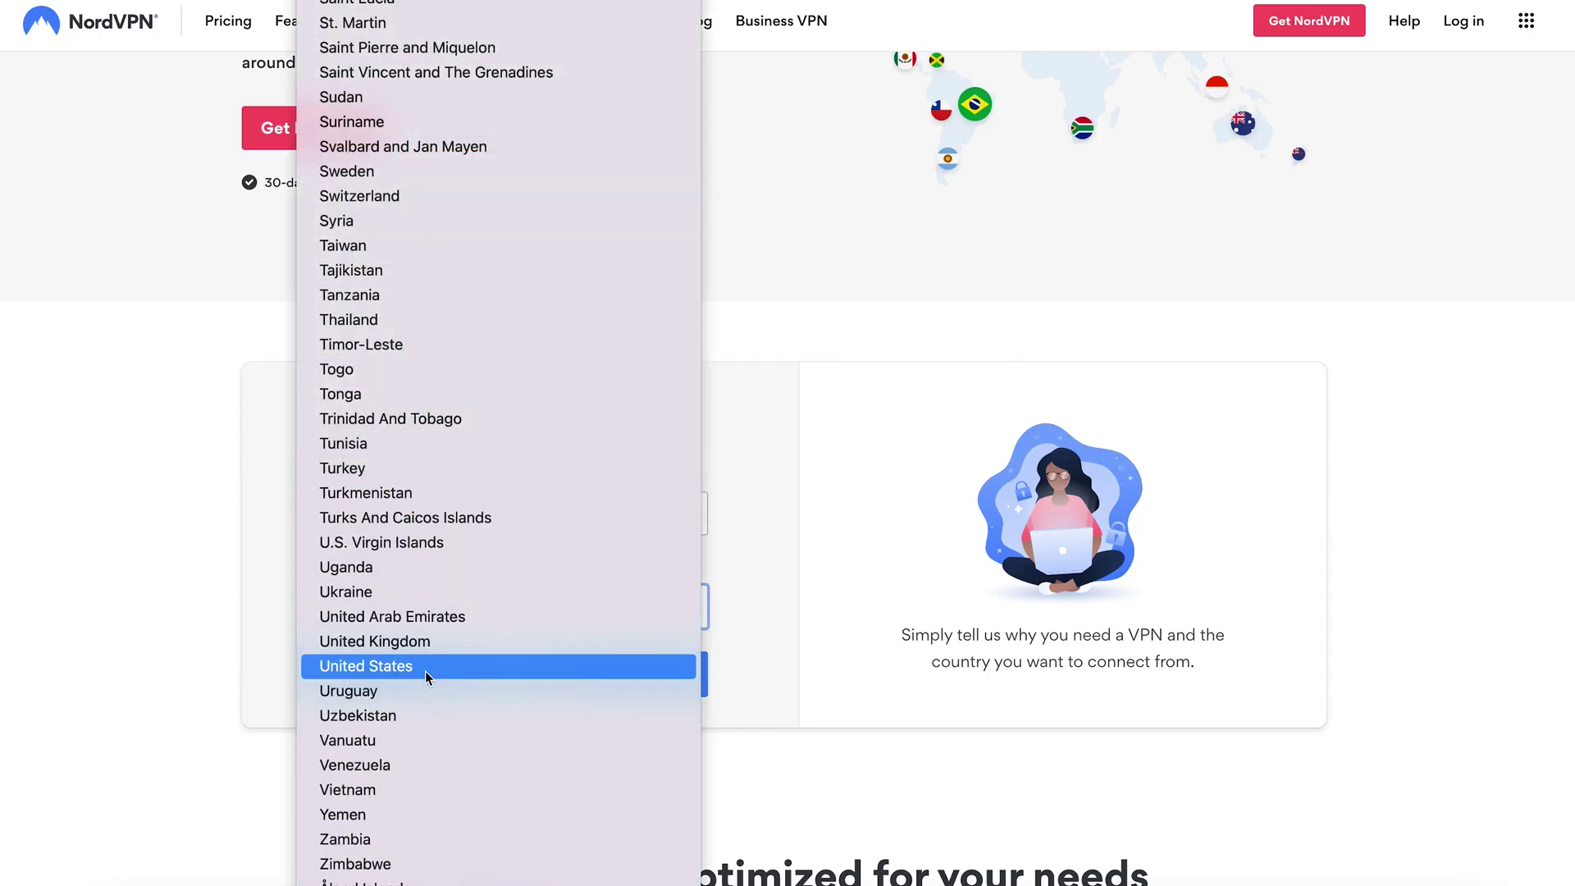
left_click(582, 658)
left_click(582, 697)
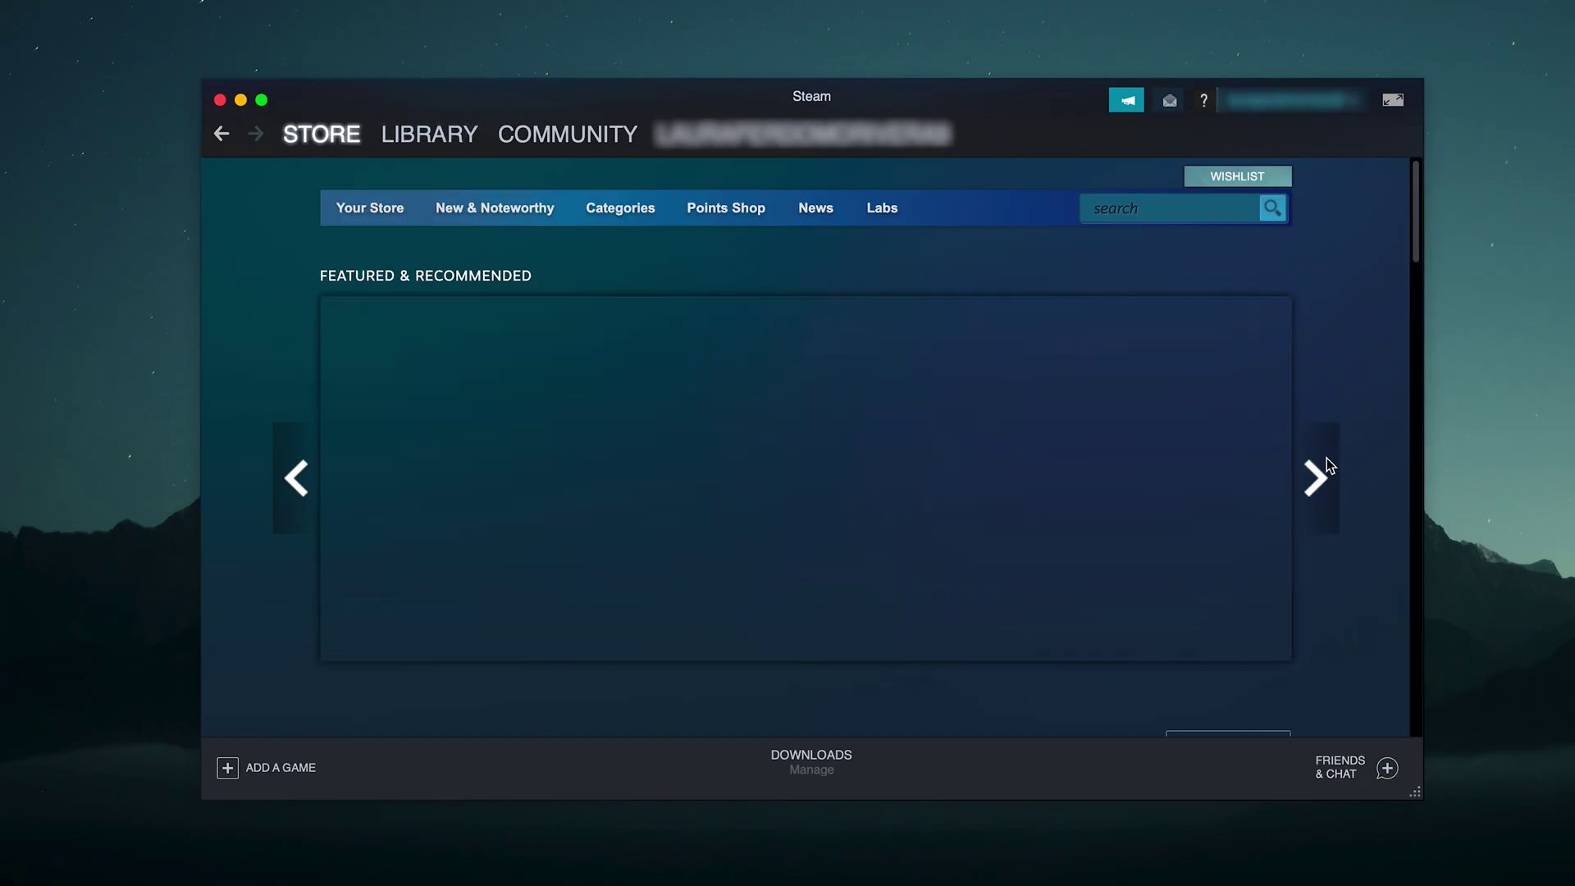
Step: Add Ori and the Will of the Wisps to the cart and convert the store to United States
left_click(1318, 475)
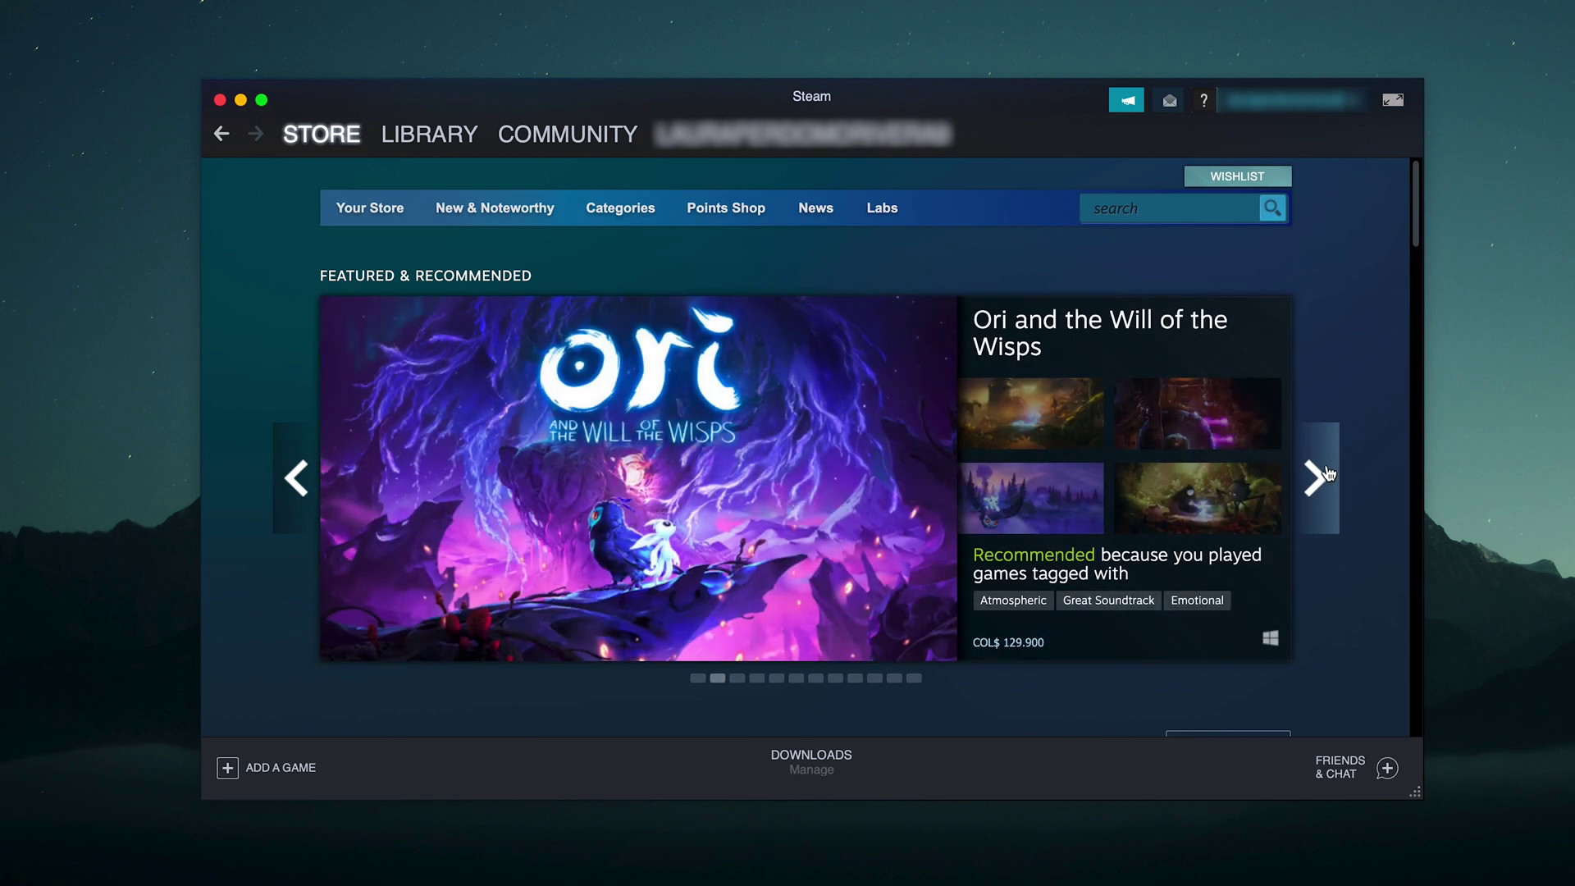
mouse_move(677, 479)
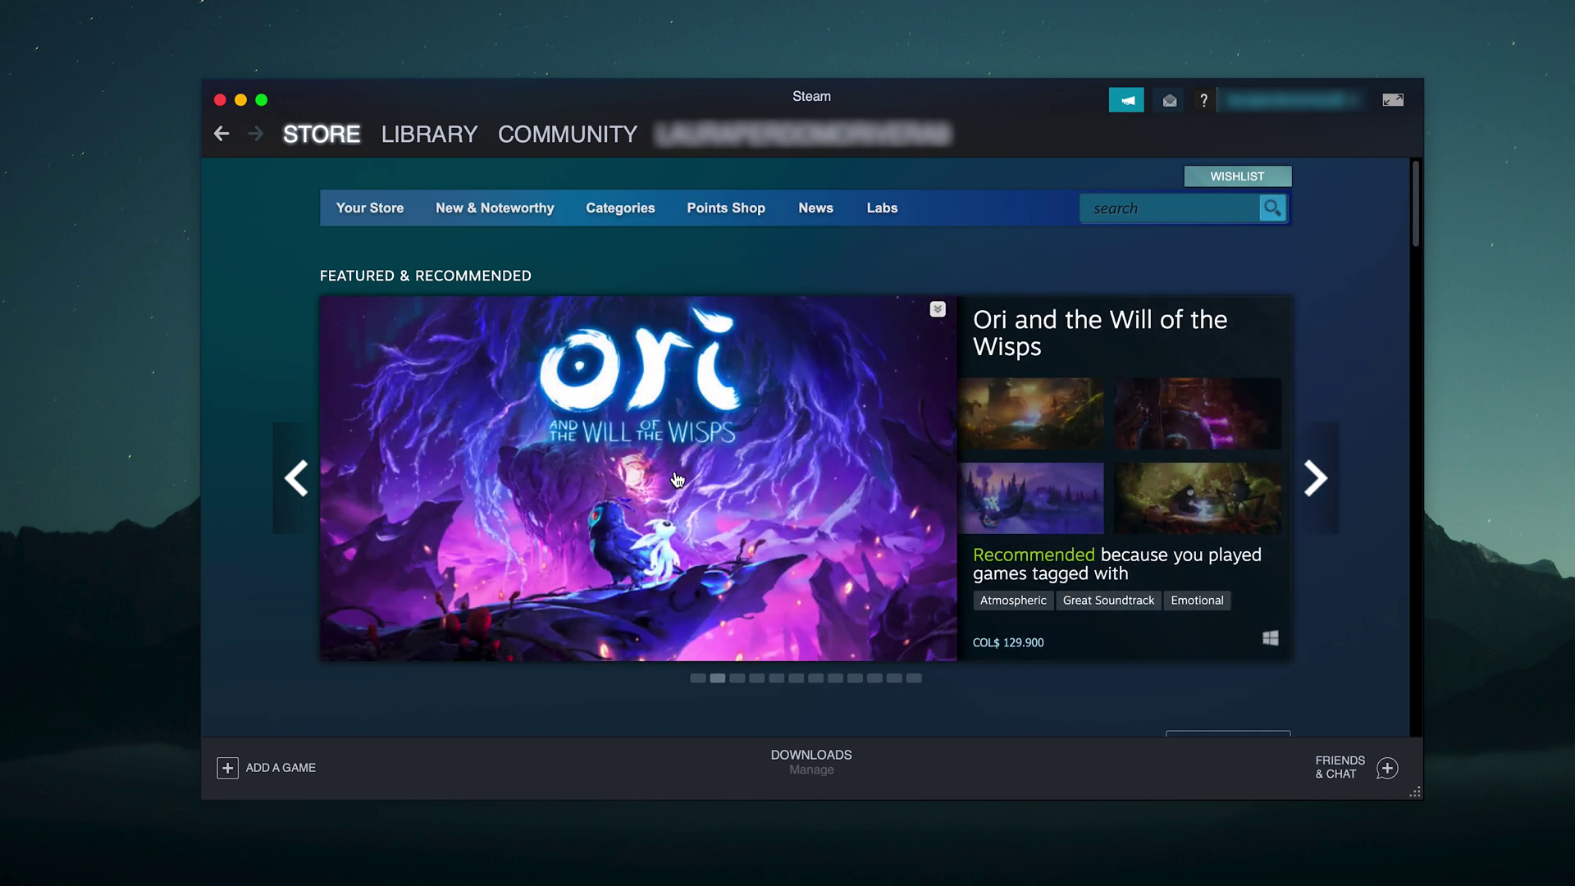
left_click(674, 479)
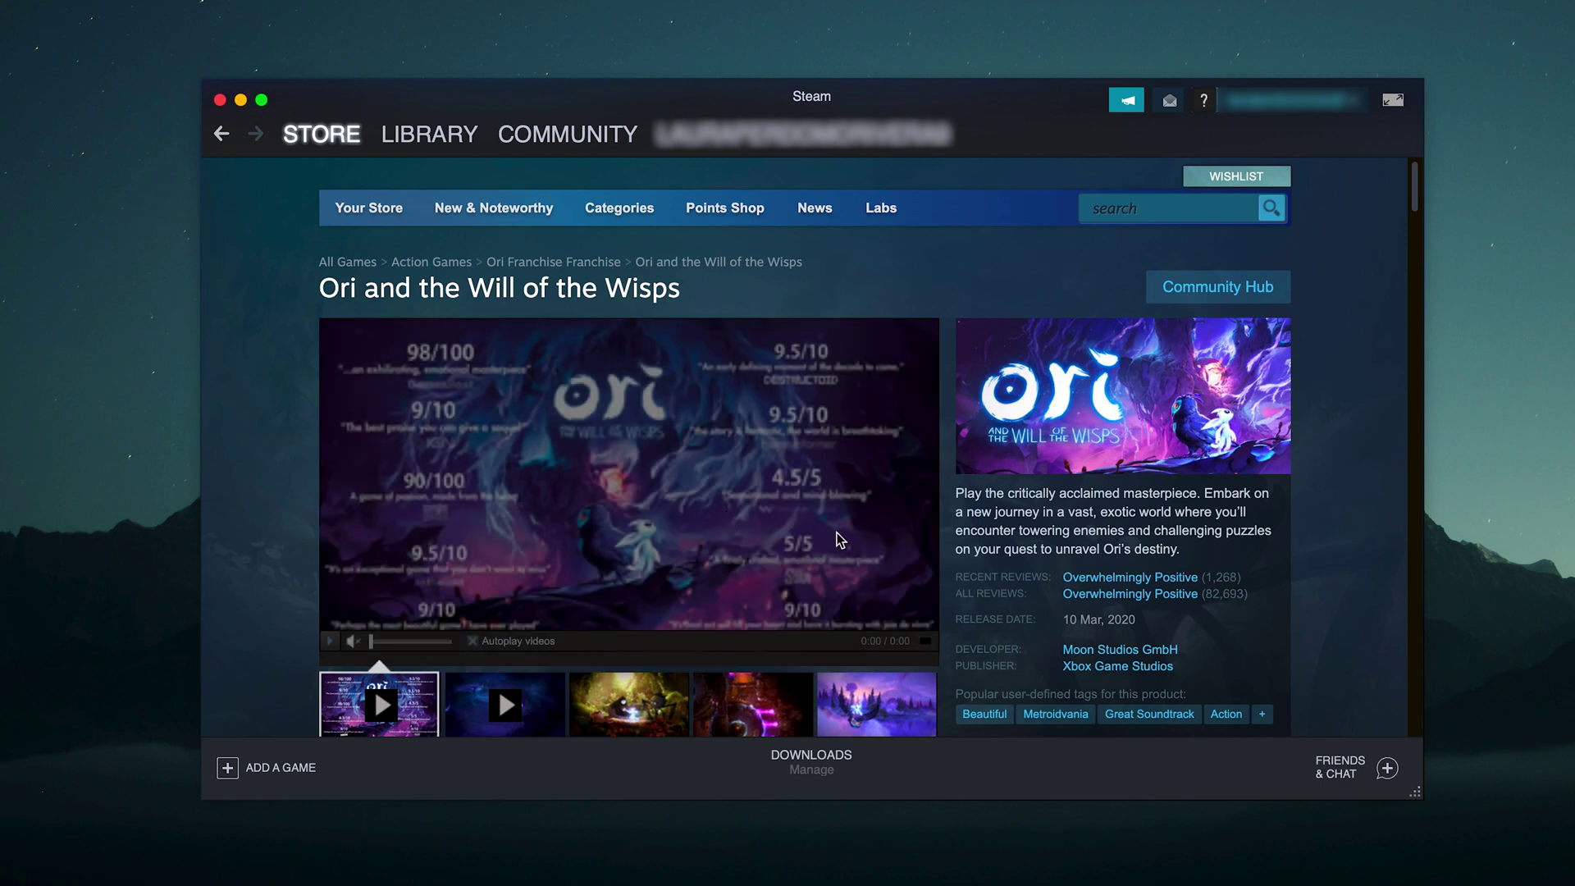
scroll(813, 517, "down", 2)
scroll(840, 543, "down", 3)
scroll(837, 544, "down", 1)
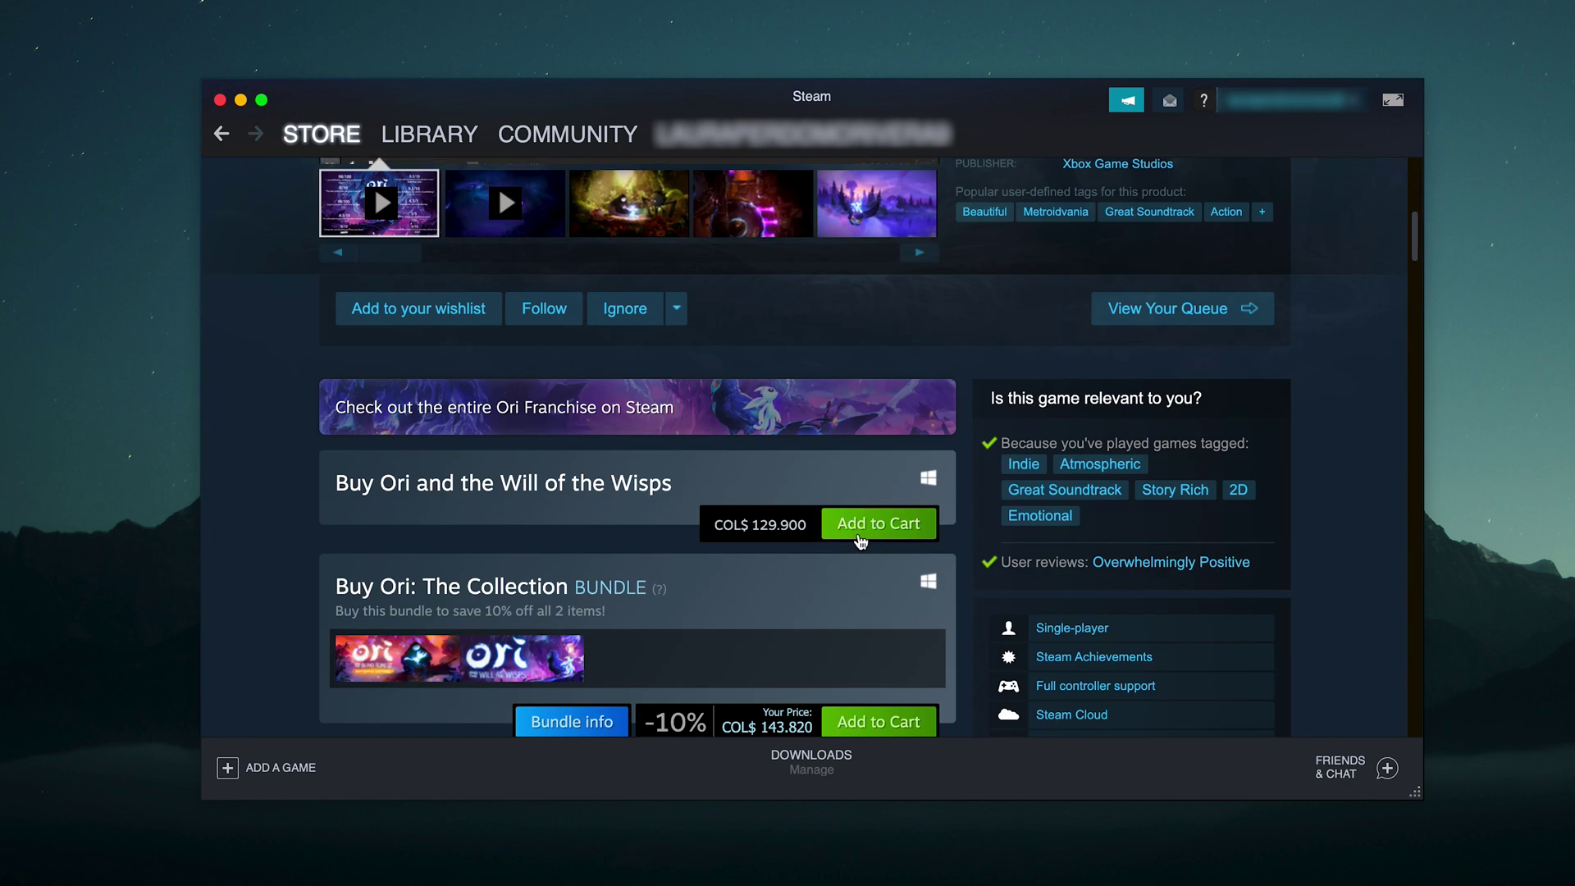
left_click(861, 532)
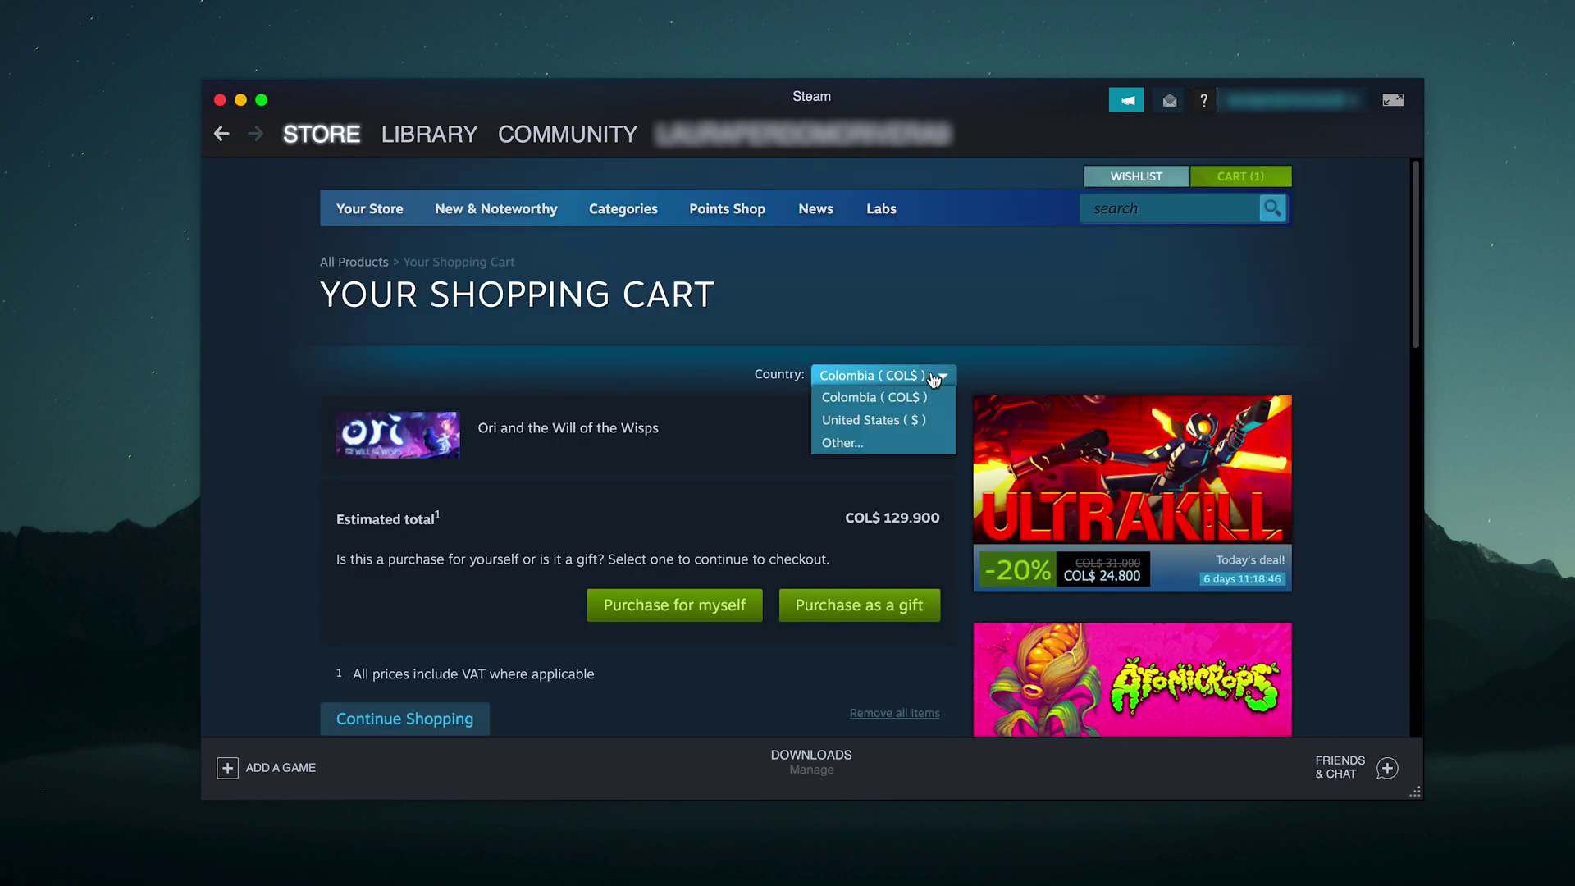
left_click(917, 425)
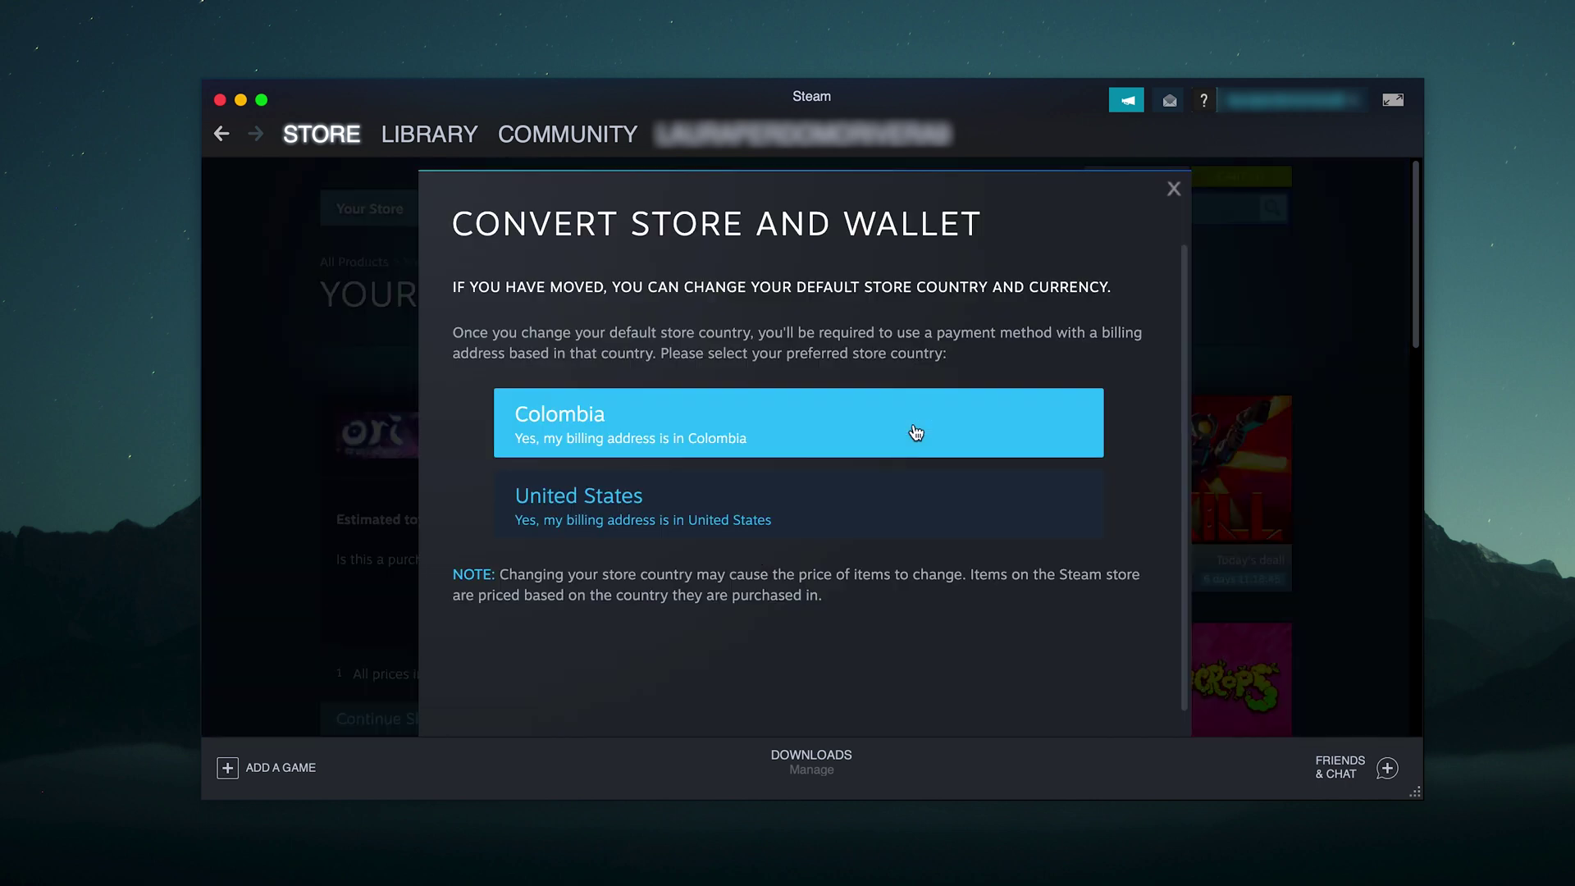
left_click(708, 523)
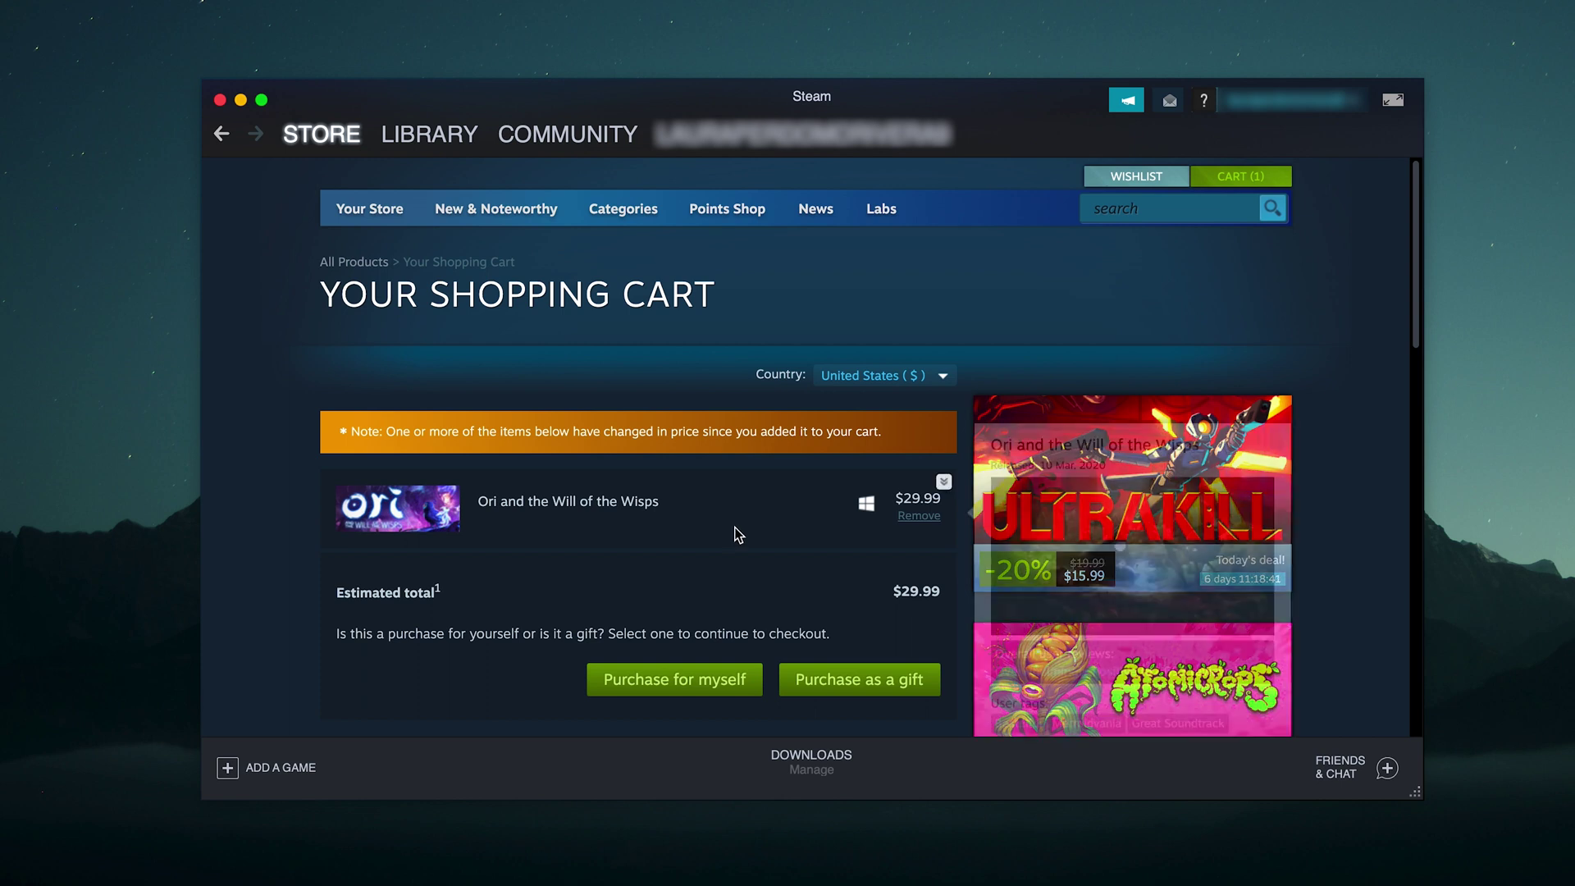
scroll(747, 544, "down", 1)
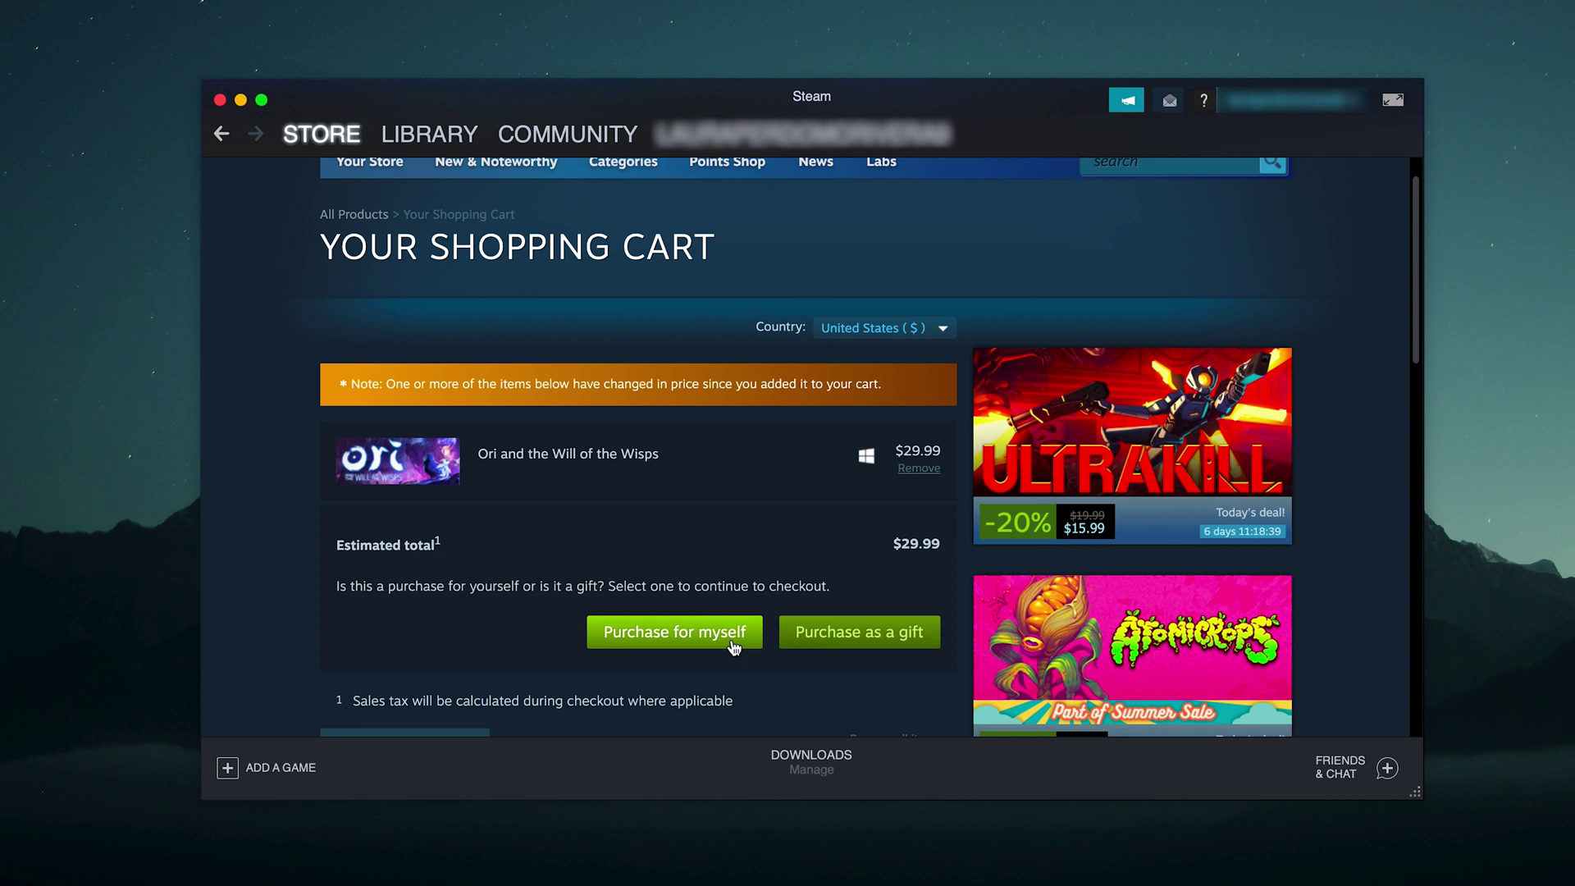
Step: Start a personal purchase paid by Visa and begin entering the card's security code
left_click(735, 644)
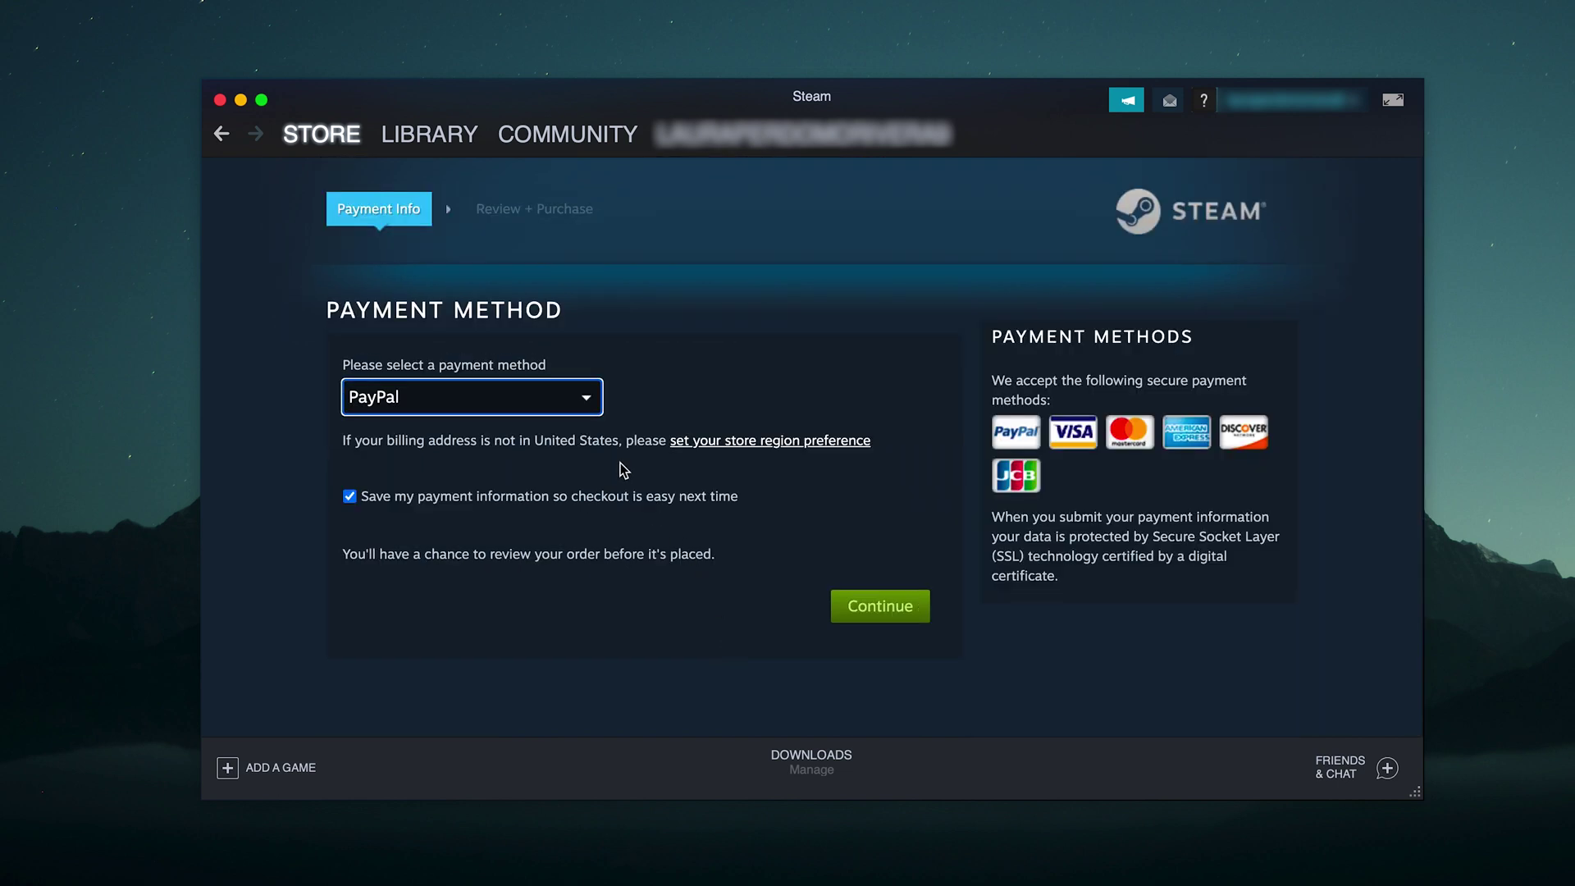
left_click(576, 406)
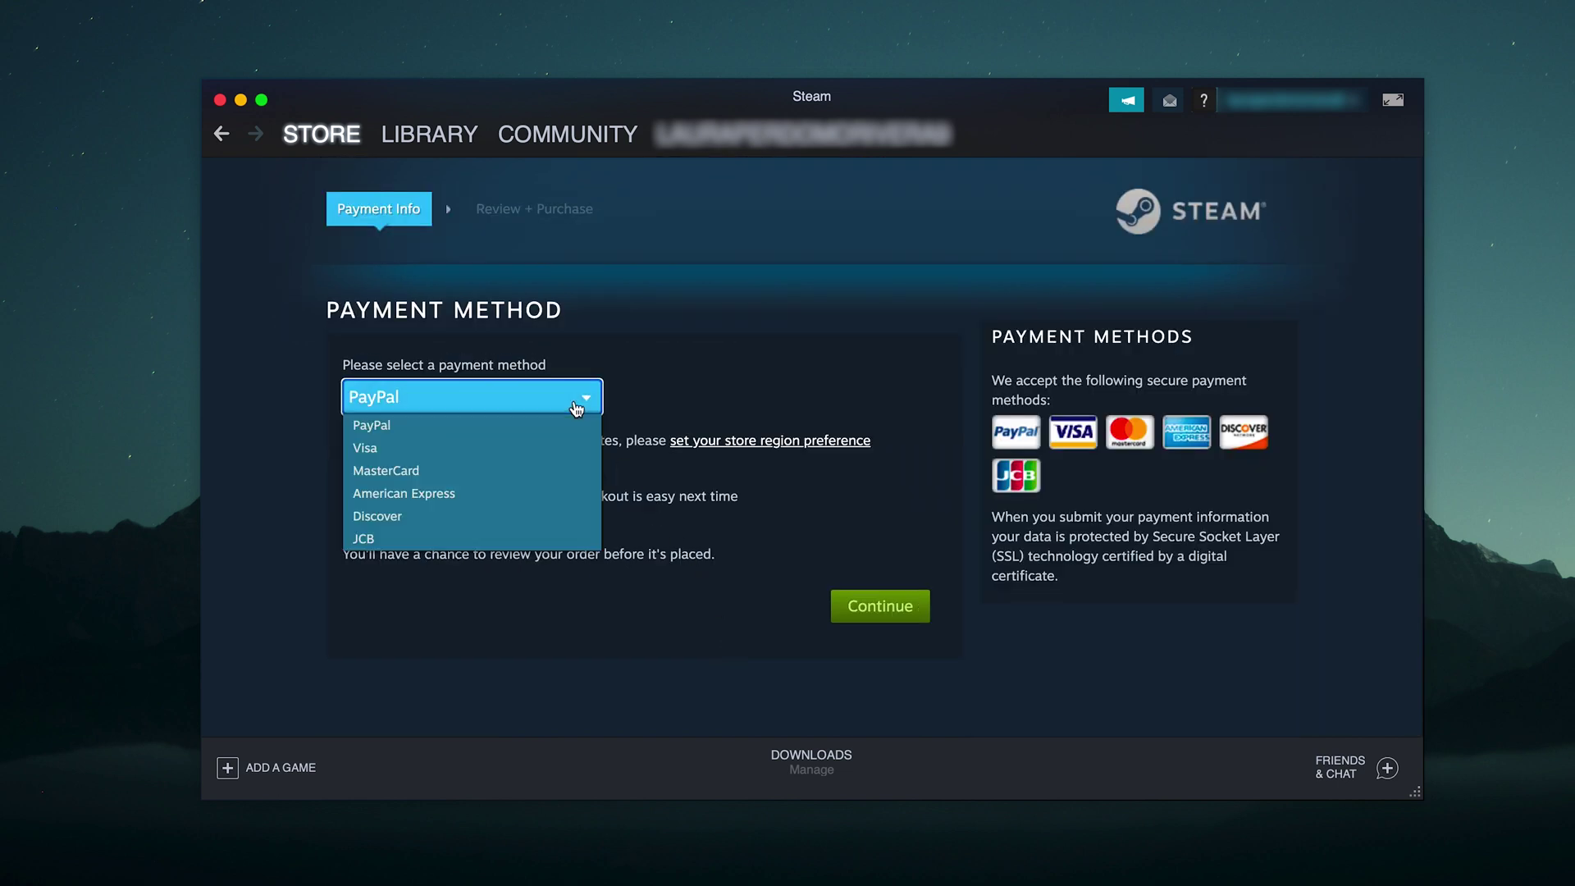
left_click(538, 453)
scroll(554, 475, "down", 3)
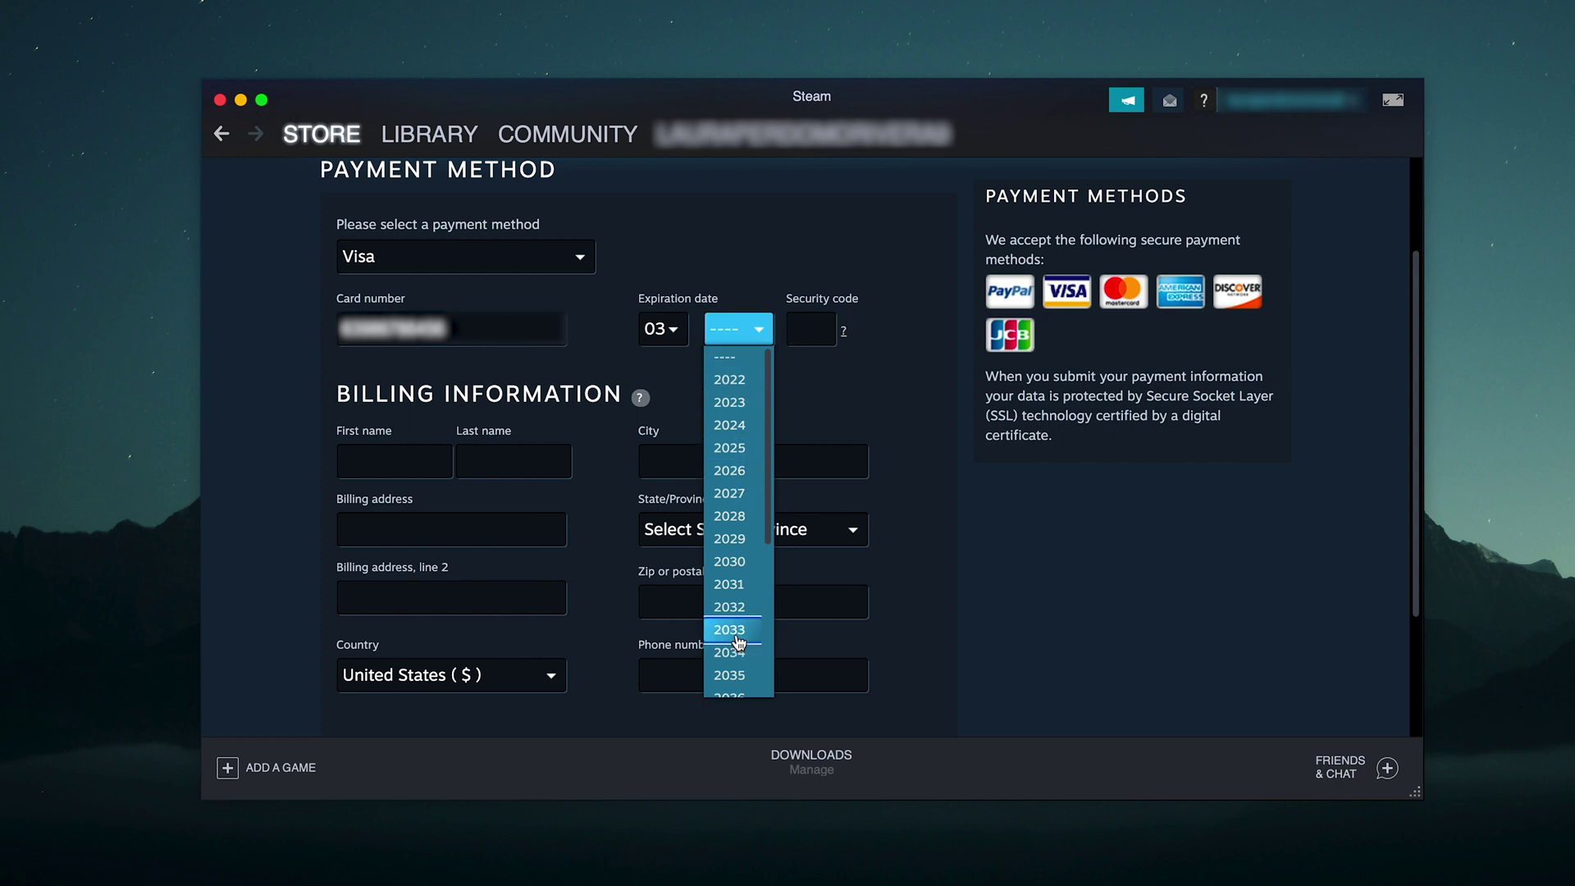
left_click(812, 330)
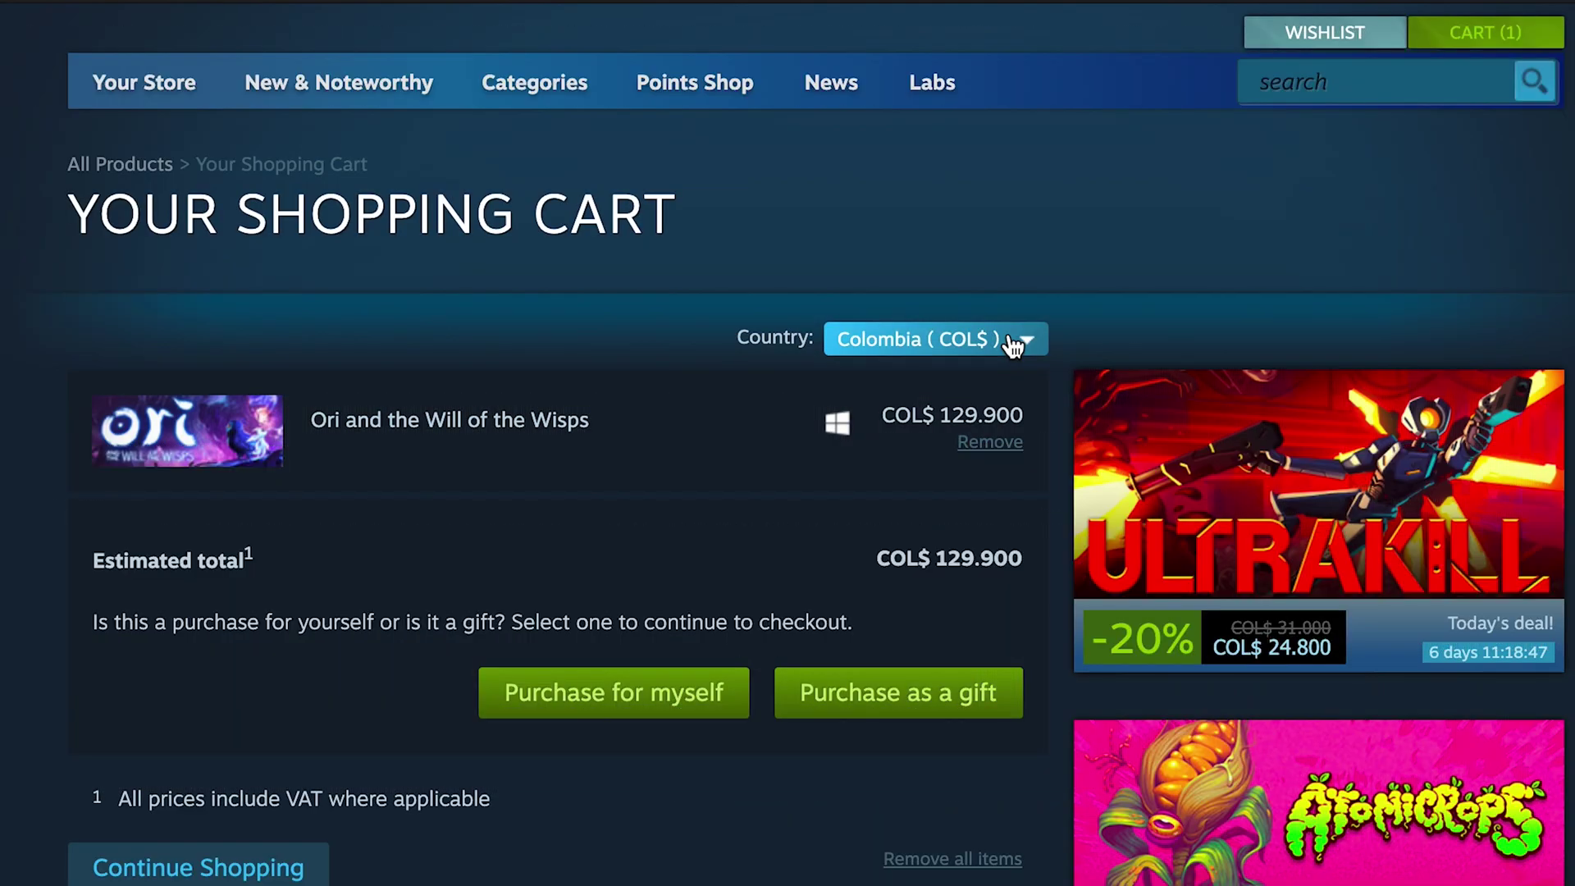
Step: Set the cart country to United States ($) and confirm United States in the Convert Store dialog
left_click(982, 417)
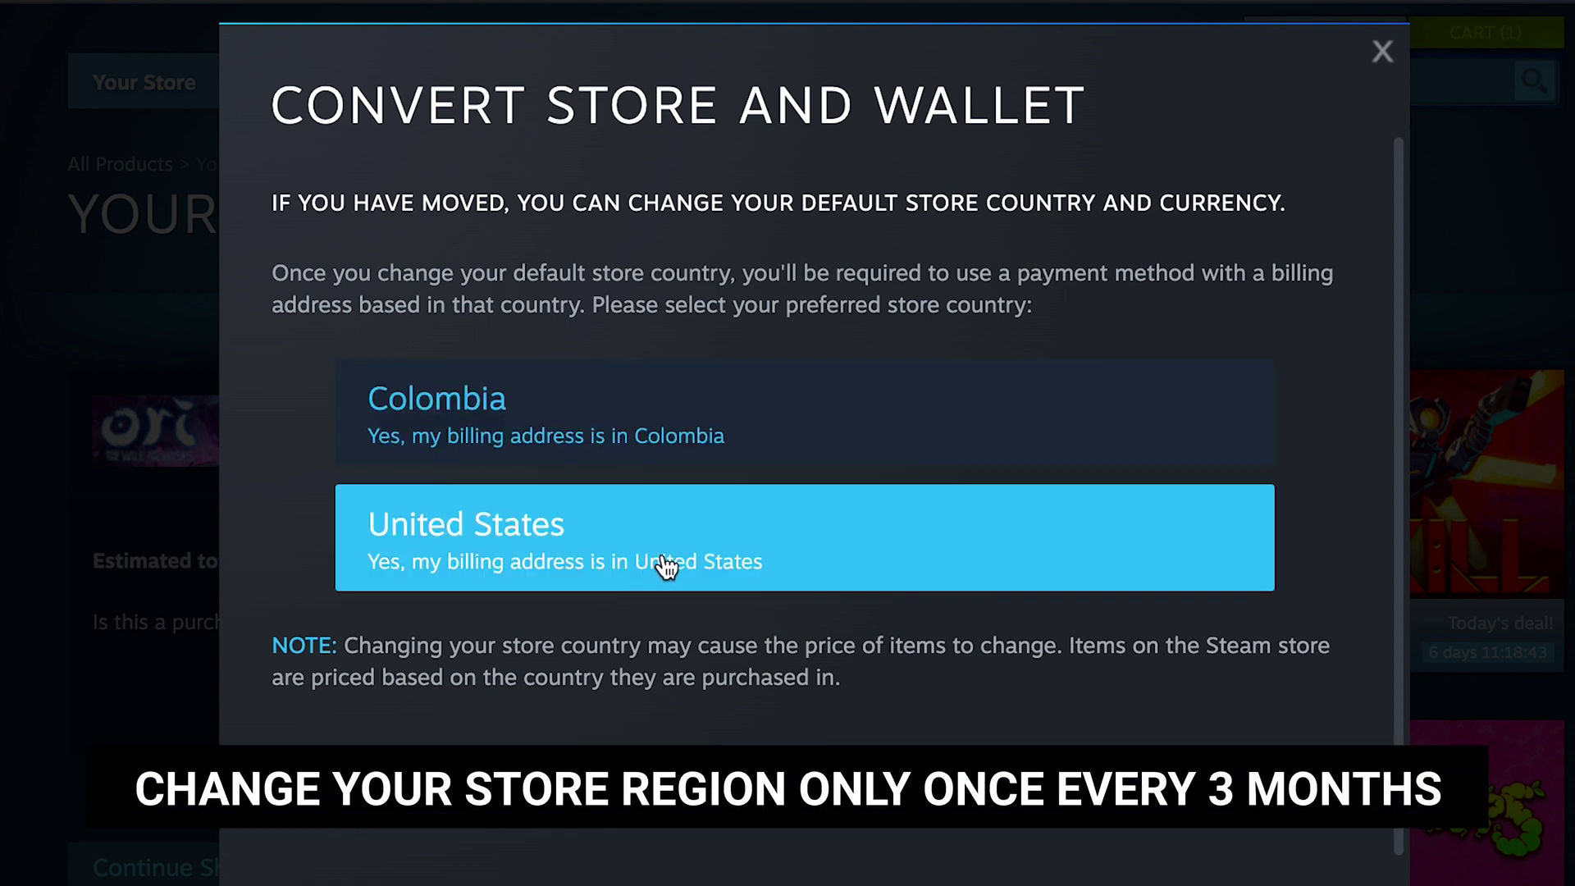
left_click(664, 556)
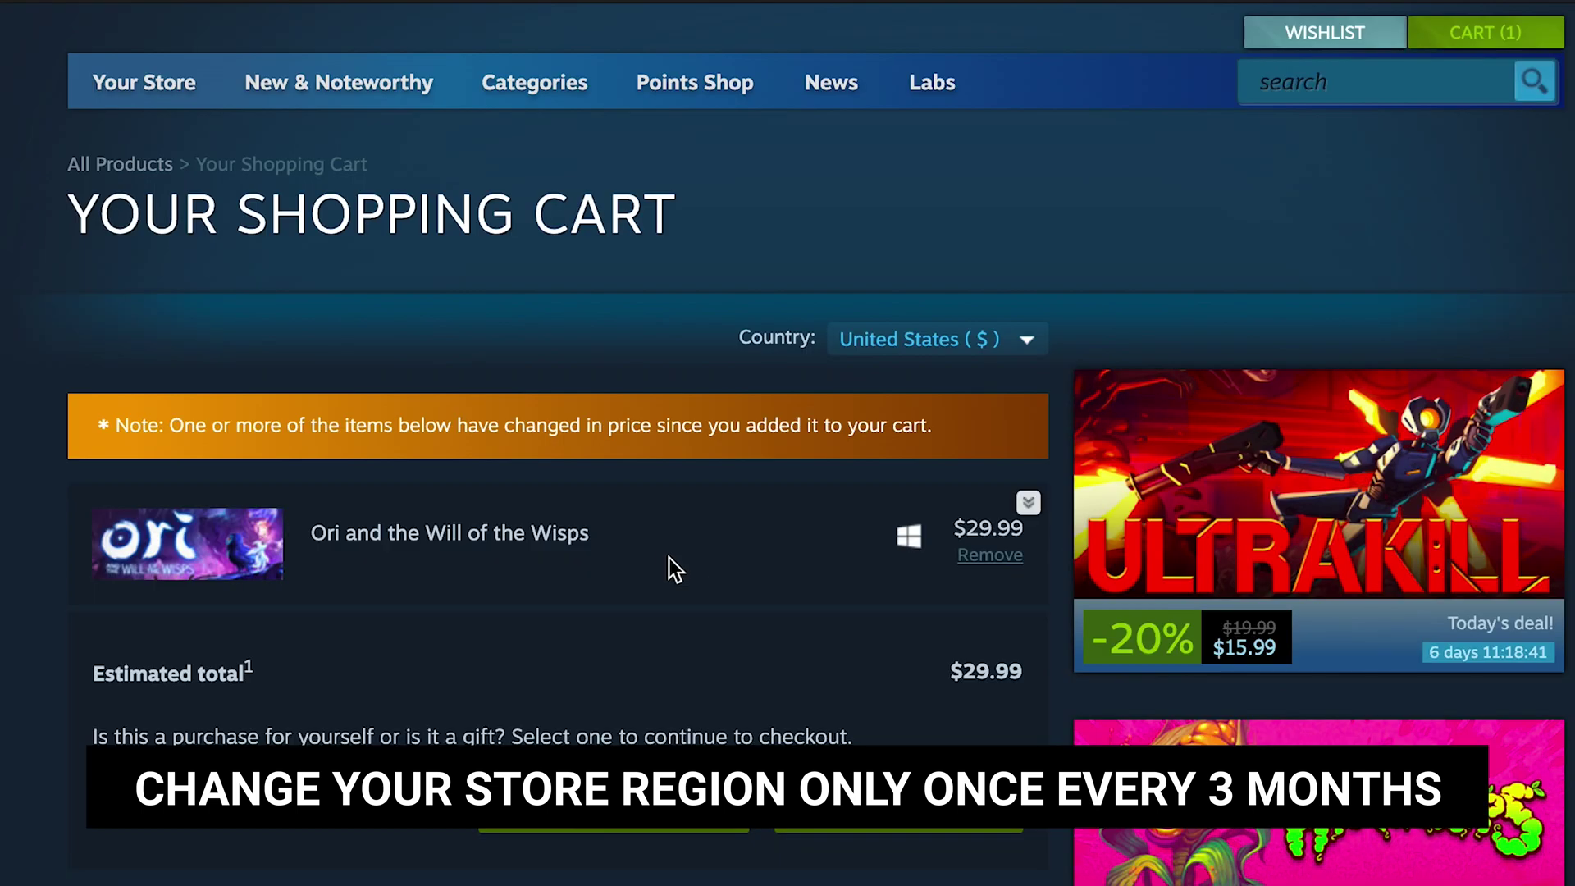
scroll(722, 585, "down", 1)
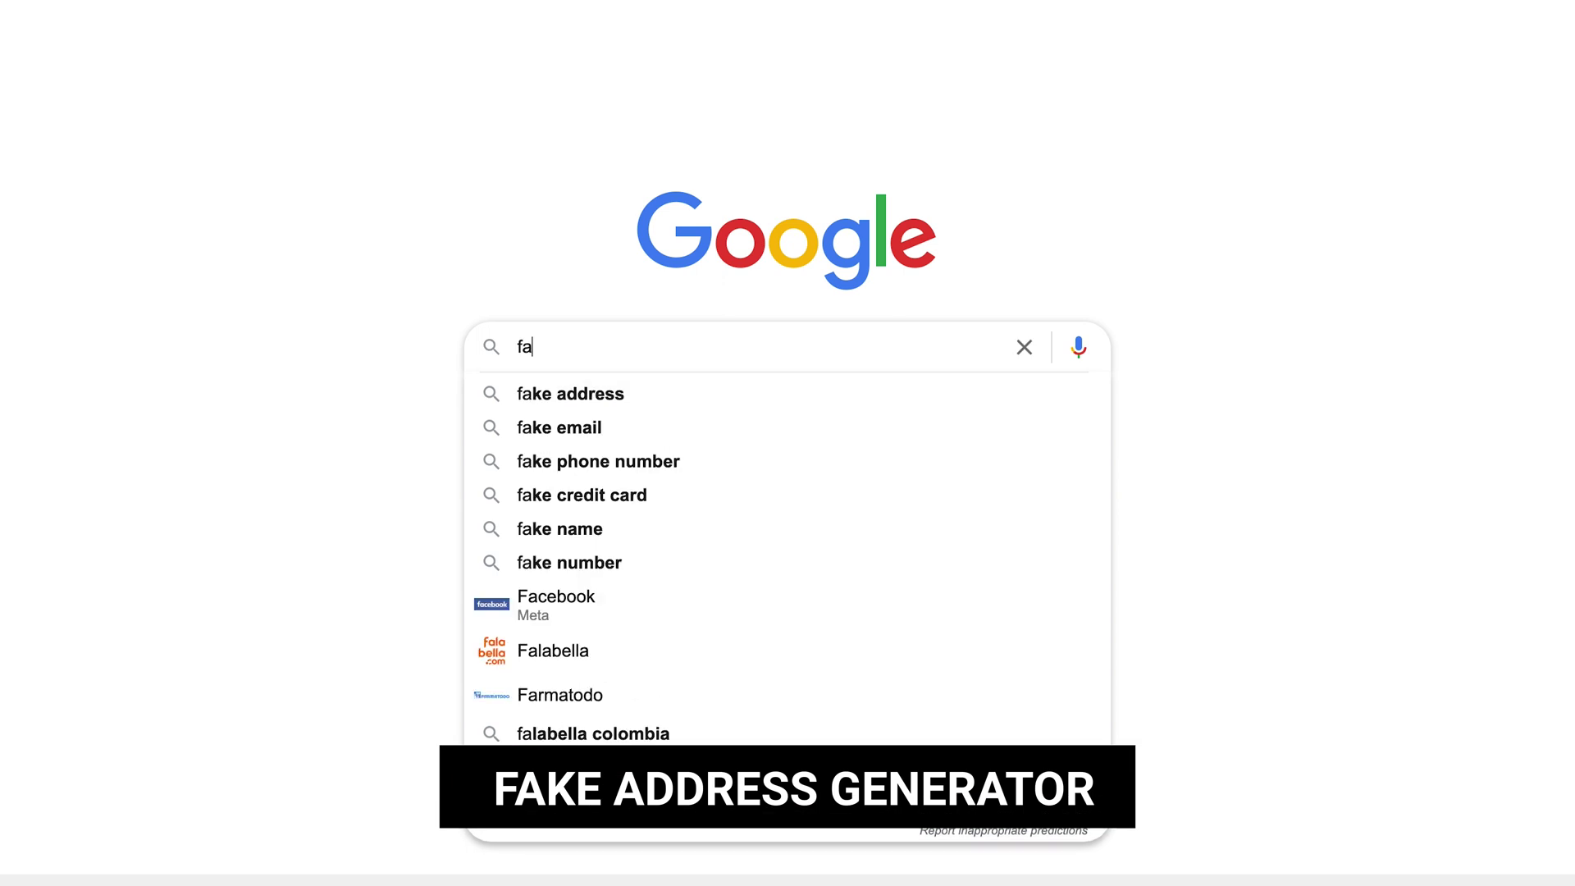
type("ke address generator")
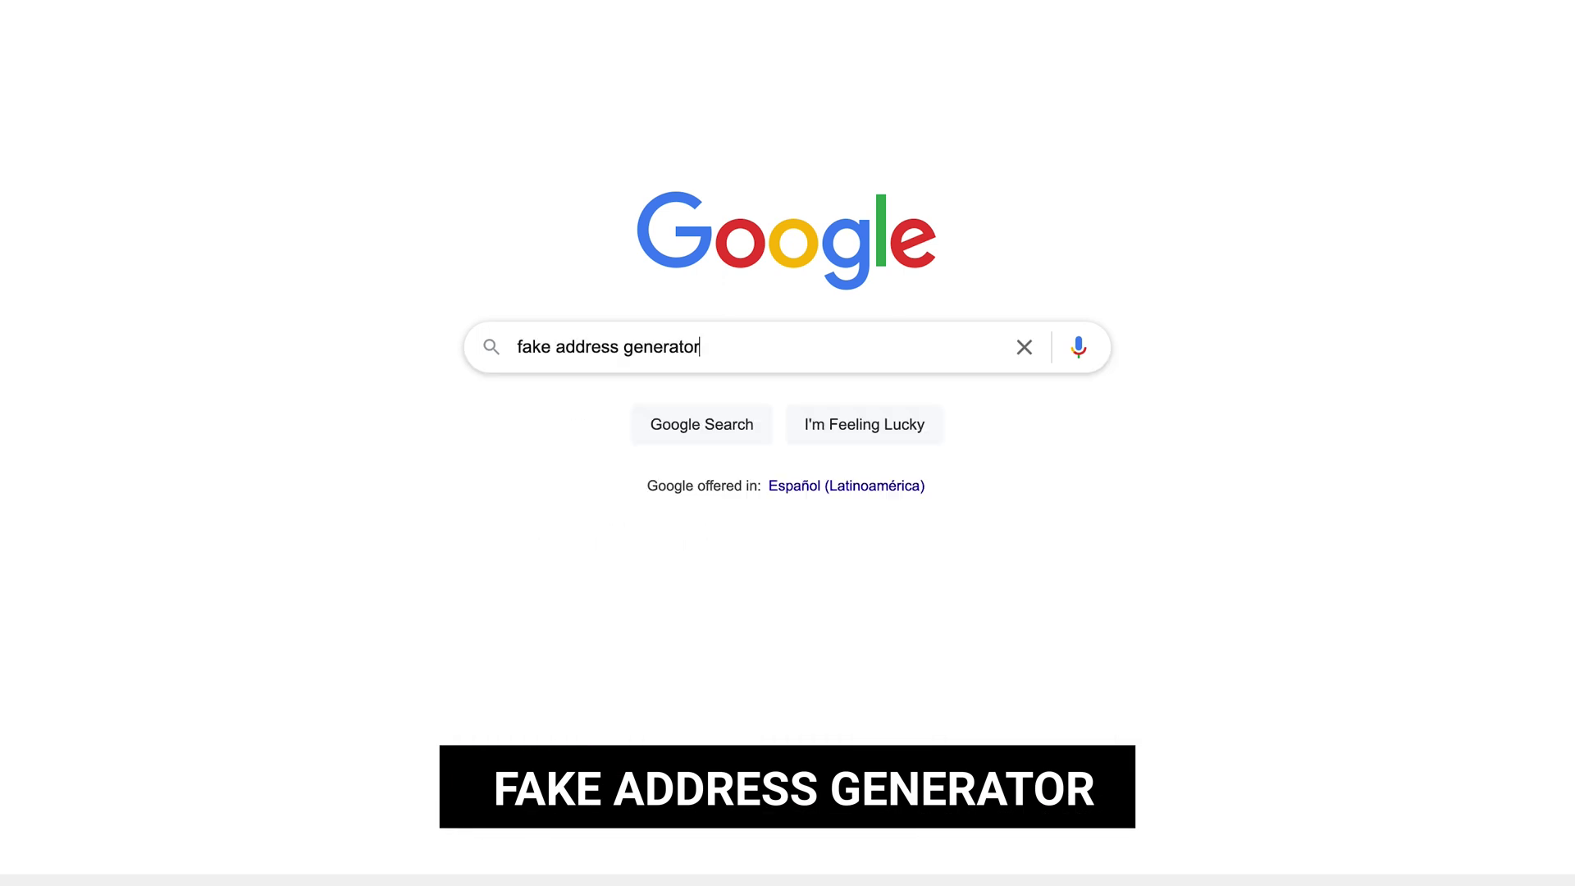
Step: Search Google for 'fake address generator' and open the fakexy.com result
key("Return")
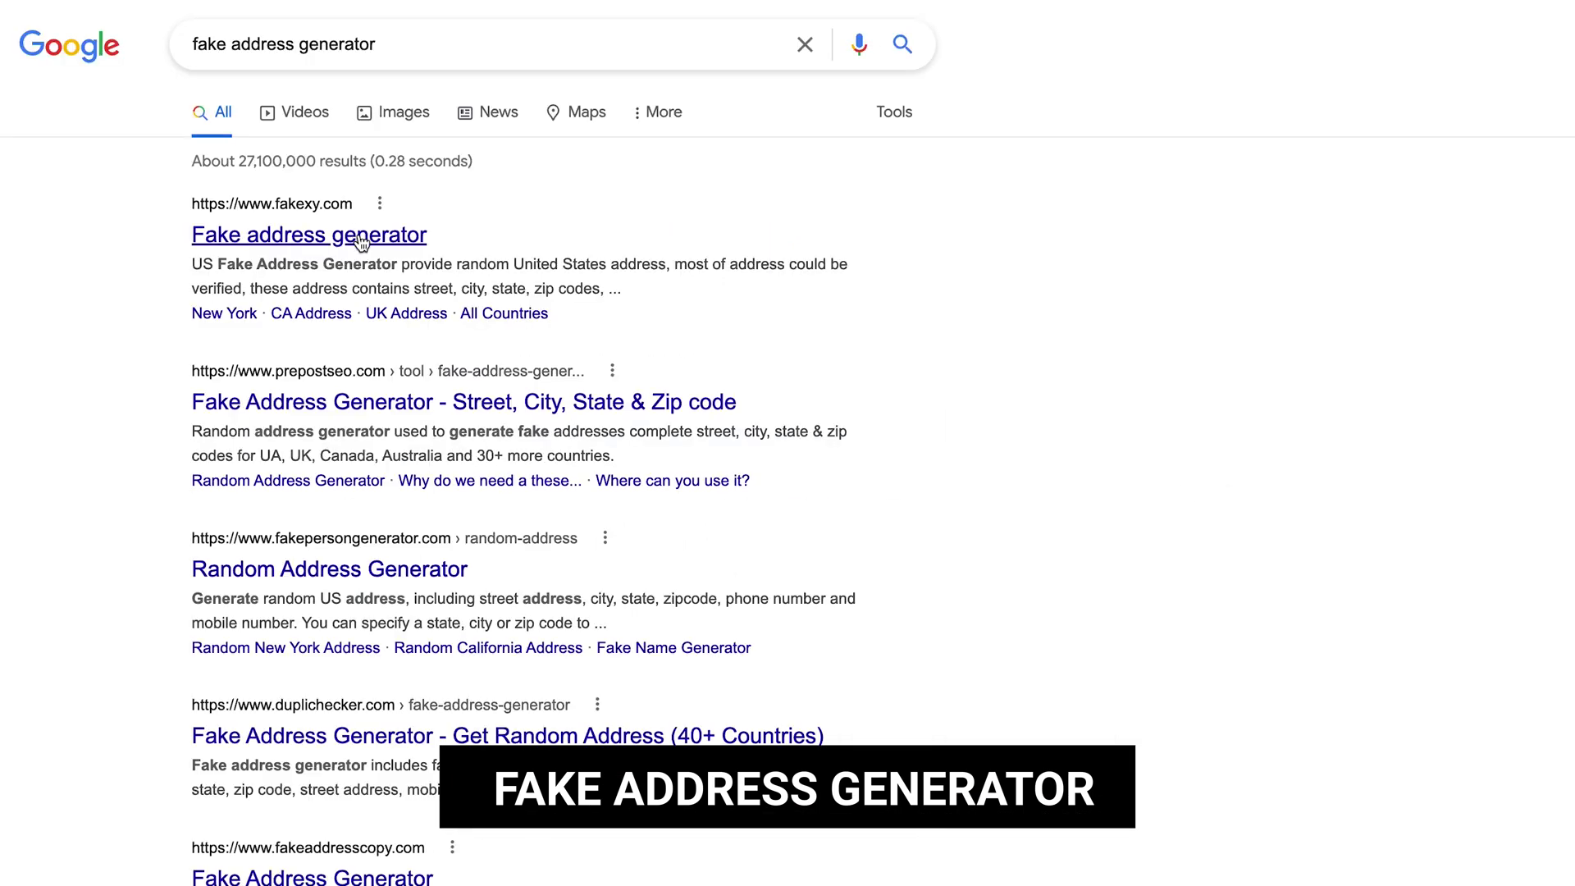
left_click(358, 241)
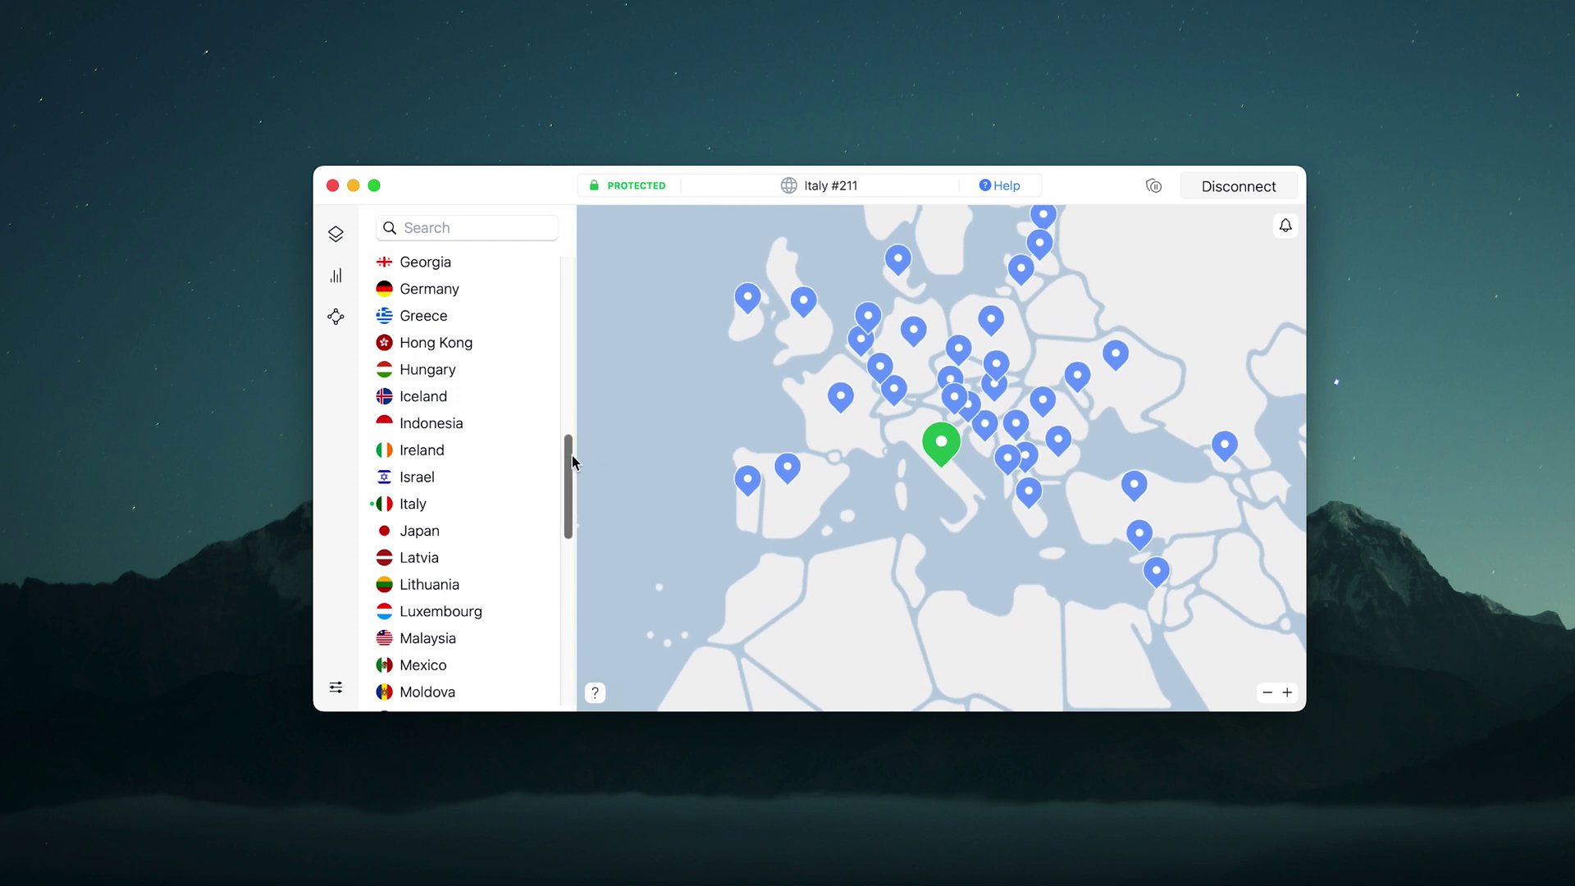
left_click_drag(565, 527, 559, 583)
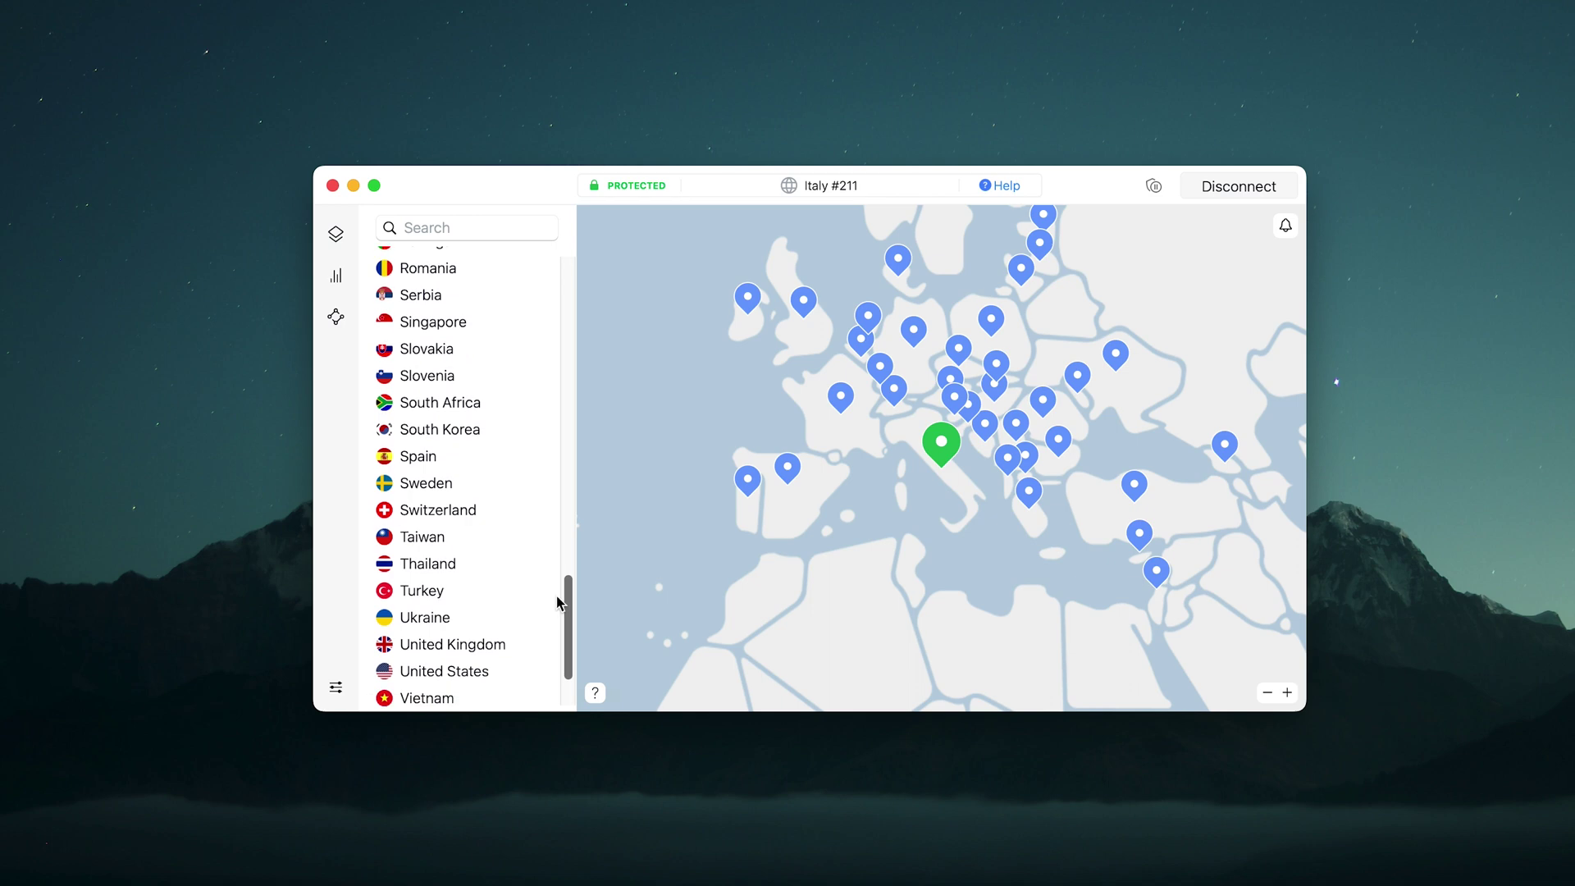